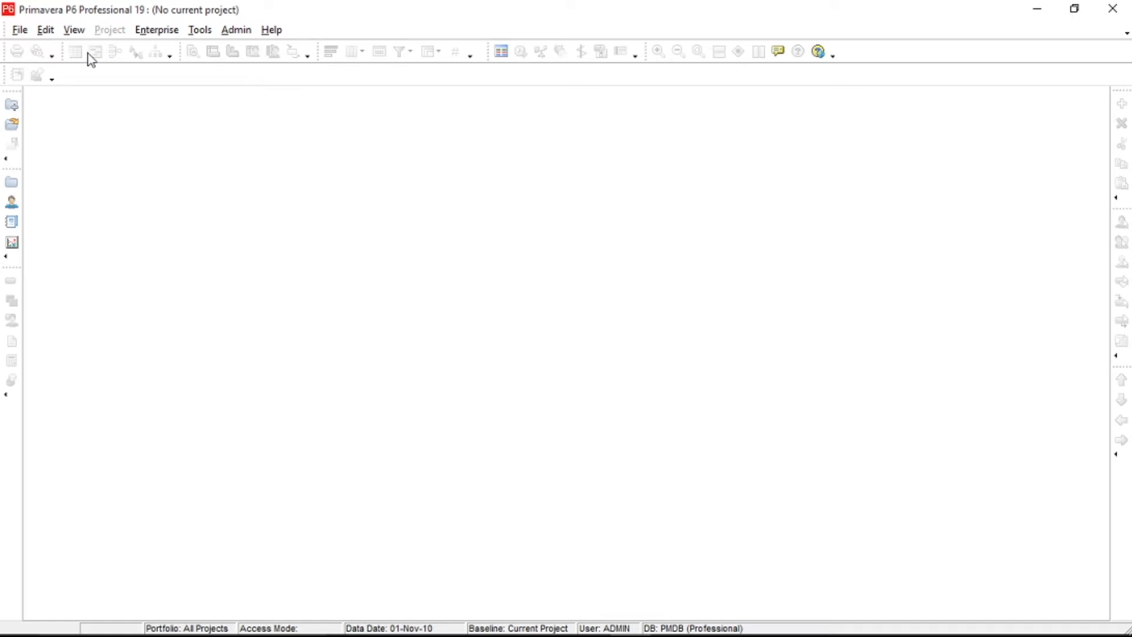
Open the Projects view and examine the EPS nodes and projects from Engineering & Construction down to Product Development.
{"action": "left_click", "coordinate": [13, 187]}
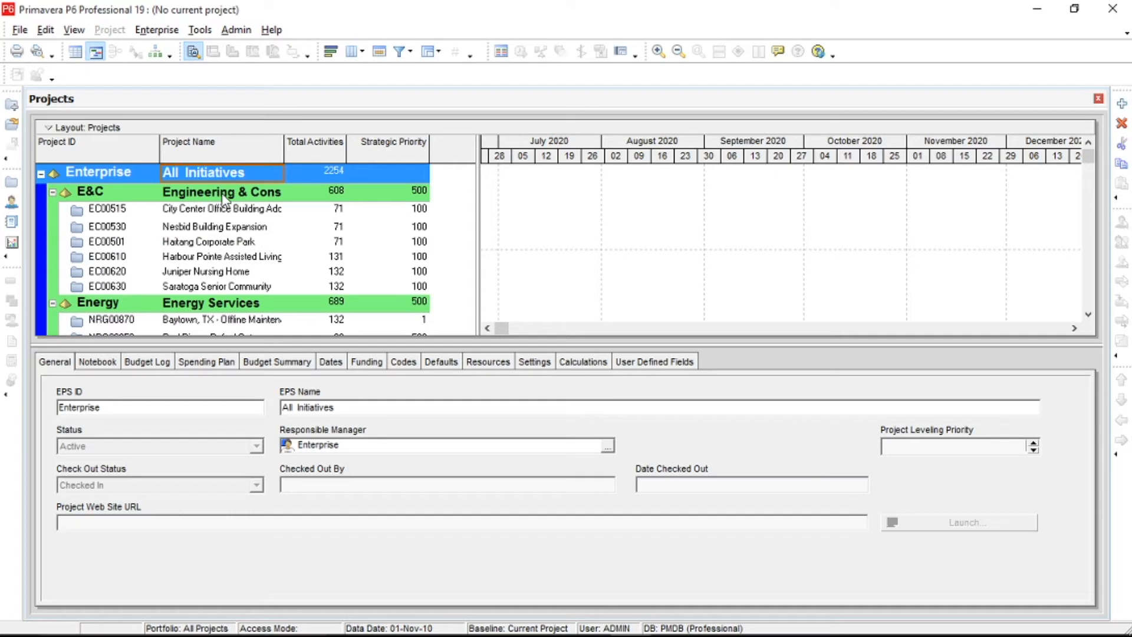
{"action": "left_click", "coordinate": [221, 194]}
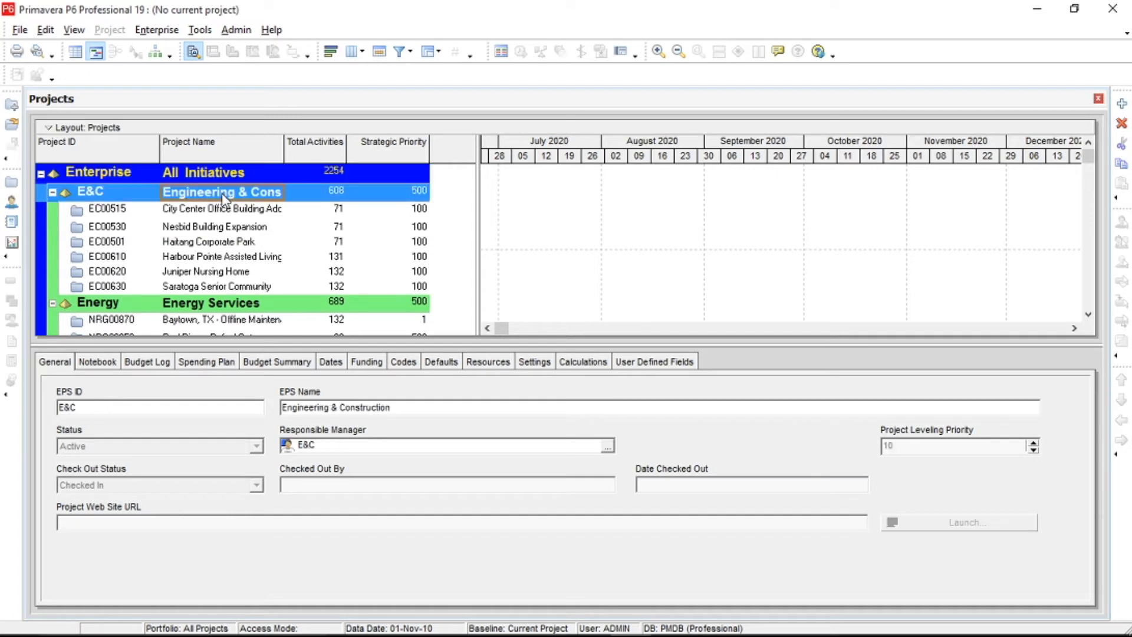
{"action": "left_click", "coordinate": [226, 307]}
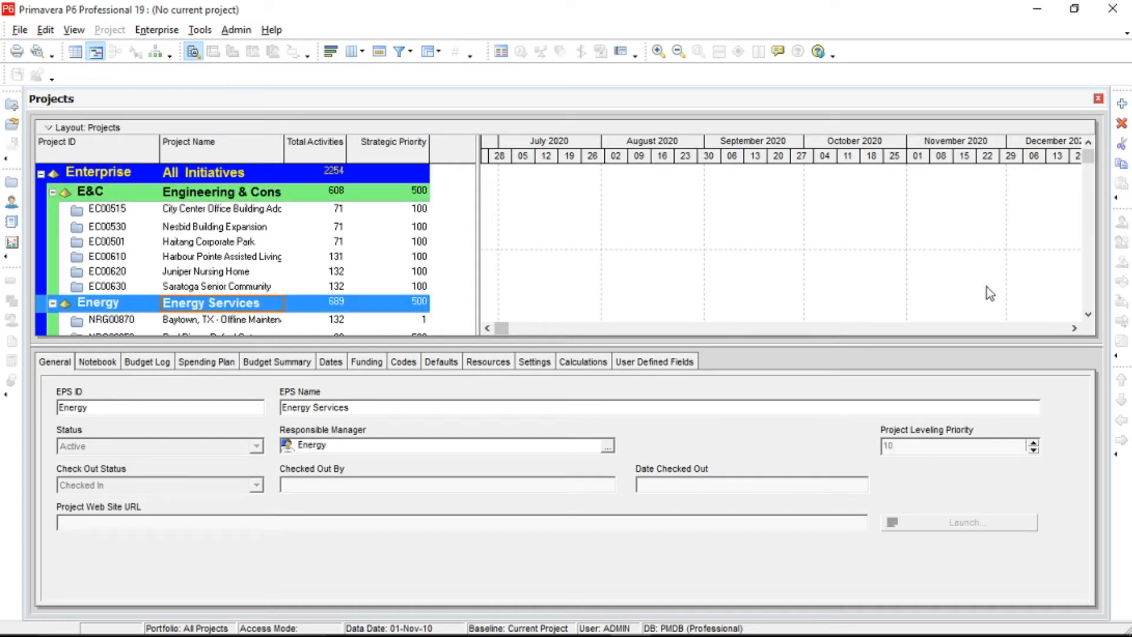
{"action": "left_click", "coordinate": [1088, 315]}
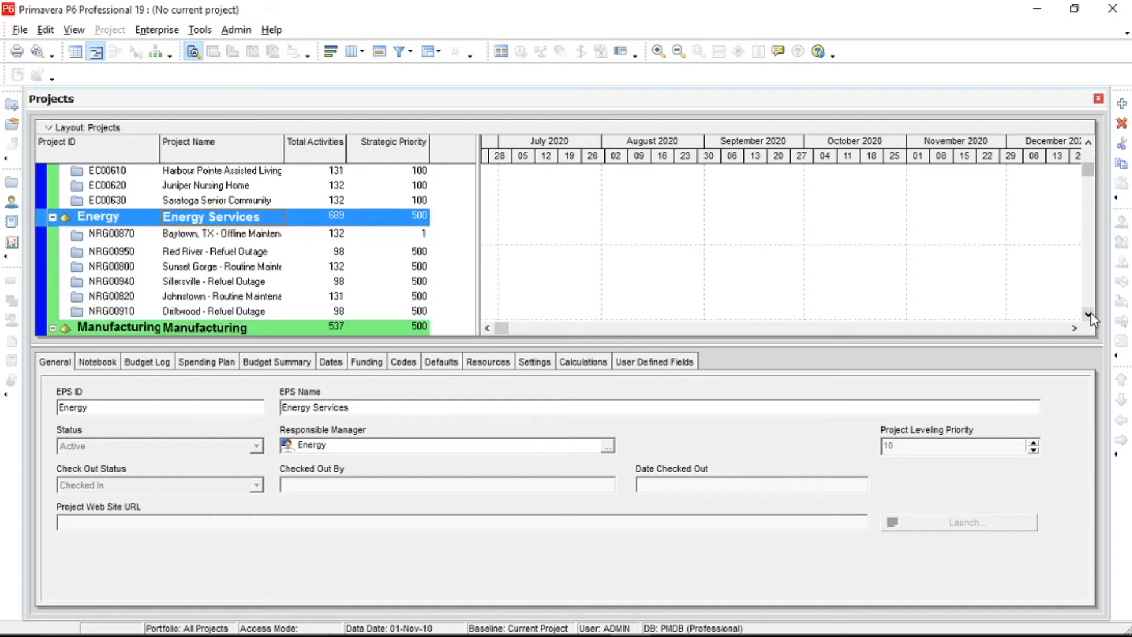
{"action": "left_click", "coordinate": [1089, 314]}
{"action": "left_click", "coordinate": [1088, 314]}
{"action": "left_click", "coordinate": [1089, 315]}
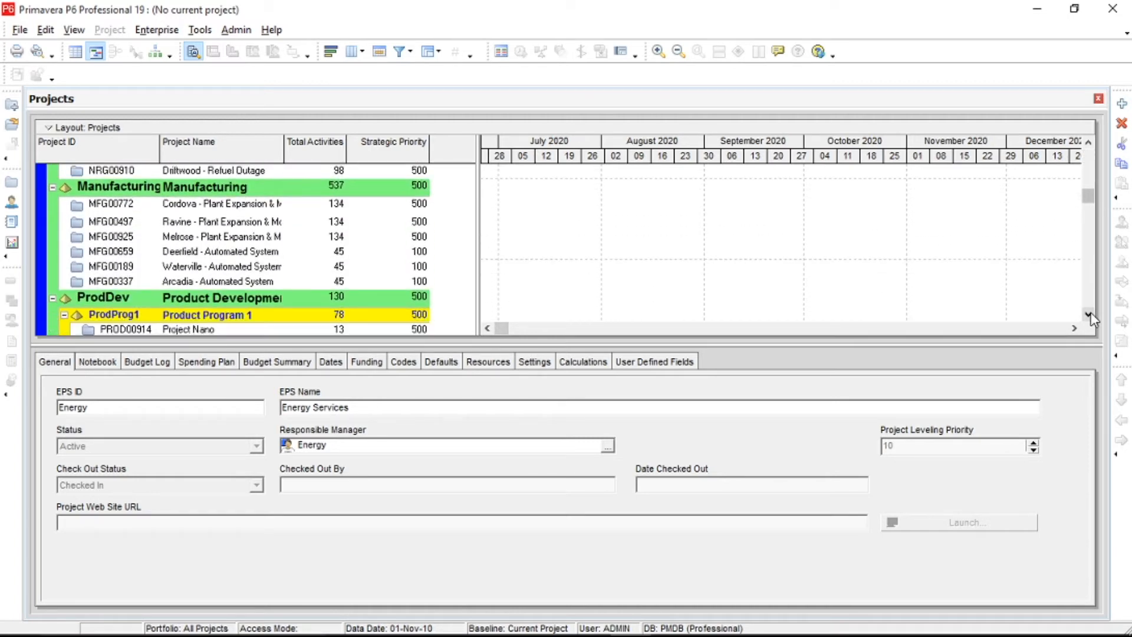
{"action": "left_click", "coordinate": [1089, 314]}
{"action": "left_click", "coordinate": [1089, 315]}
{"action": "left_click", "coordinate": [1089, 314]}
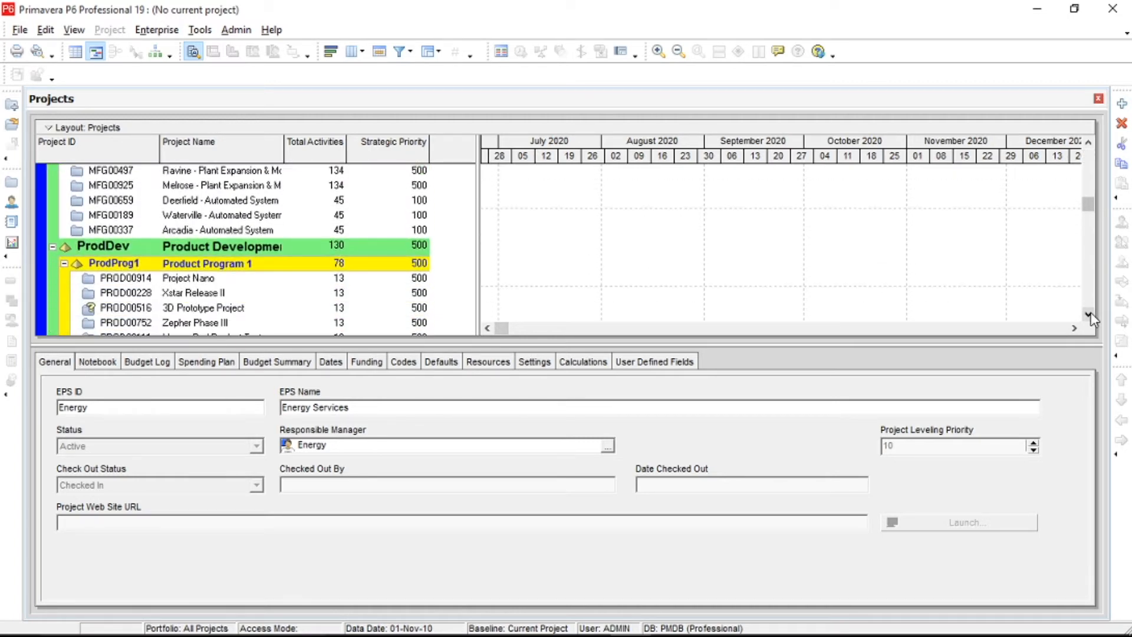
{"action": "left_click", "coordinate": [1089, 314]}
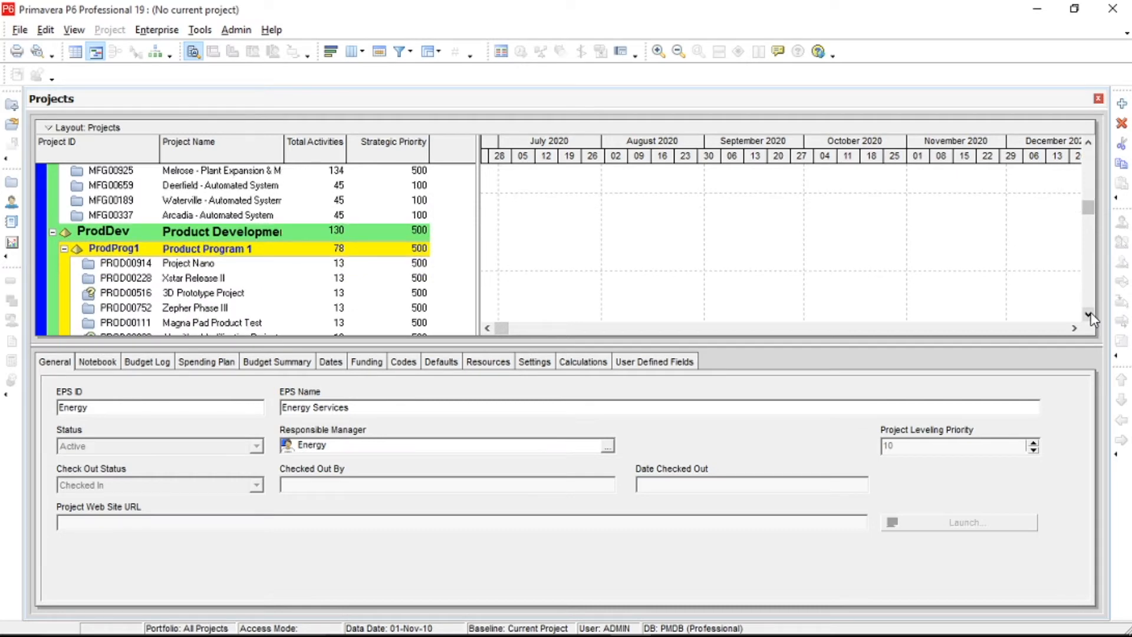
{"action": "left_click_drag", "start_coordinate": [1090, 215], "coordinate": [1098, 161]}
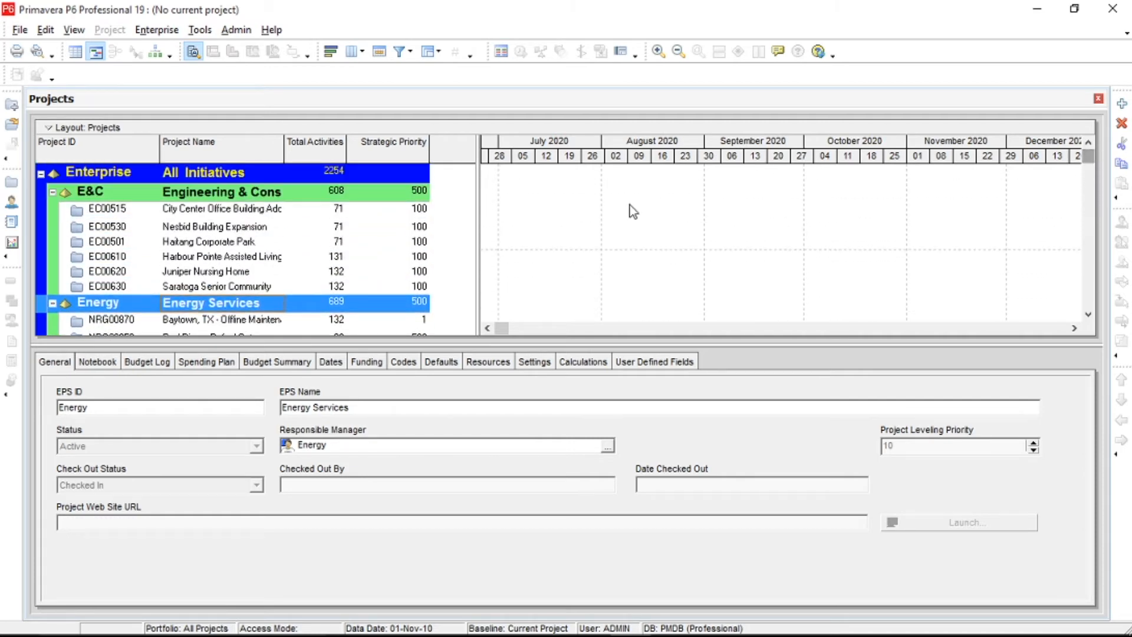
Examine the details of the City Center Office Building Addition project and the Enterprise, E&C and Energy nodes.
{"action": "left_click", "coordinate": [240, 213]}
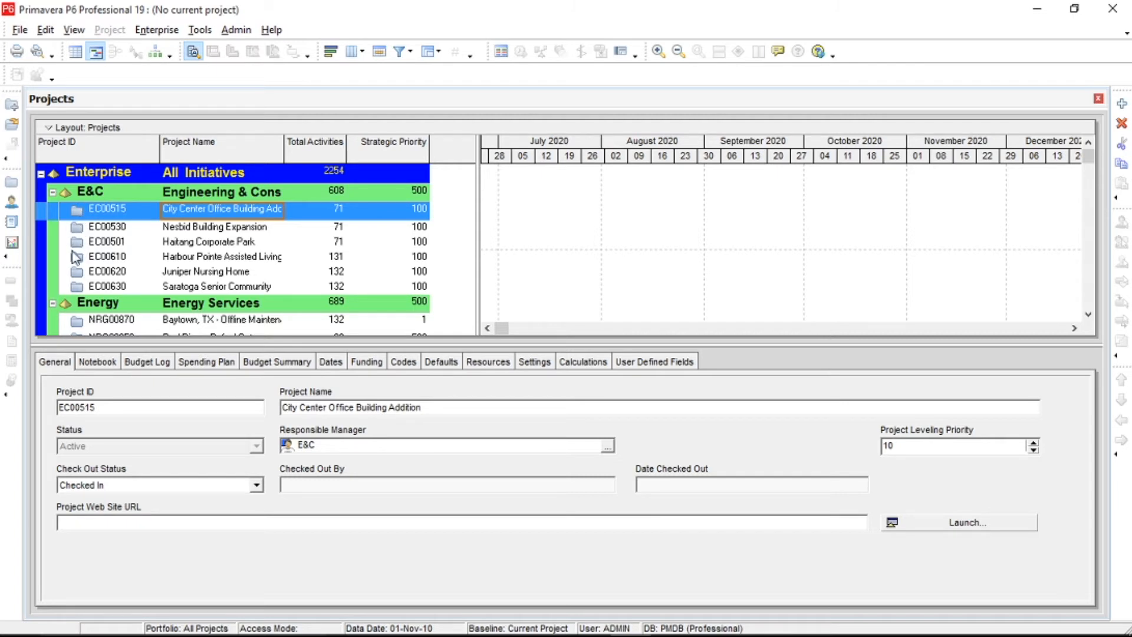
{"action": "left_click", "coordinate": [75, 190]}
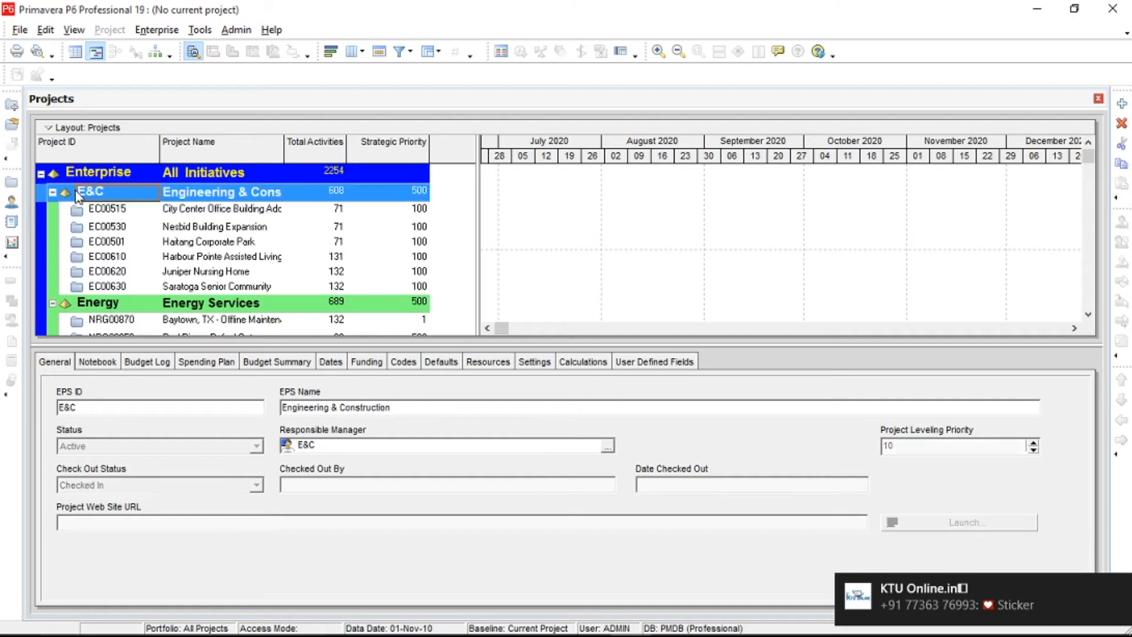
{"action": "left_click", "coordinate": [74, 175]}
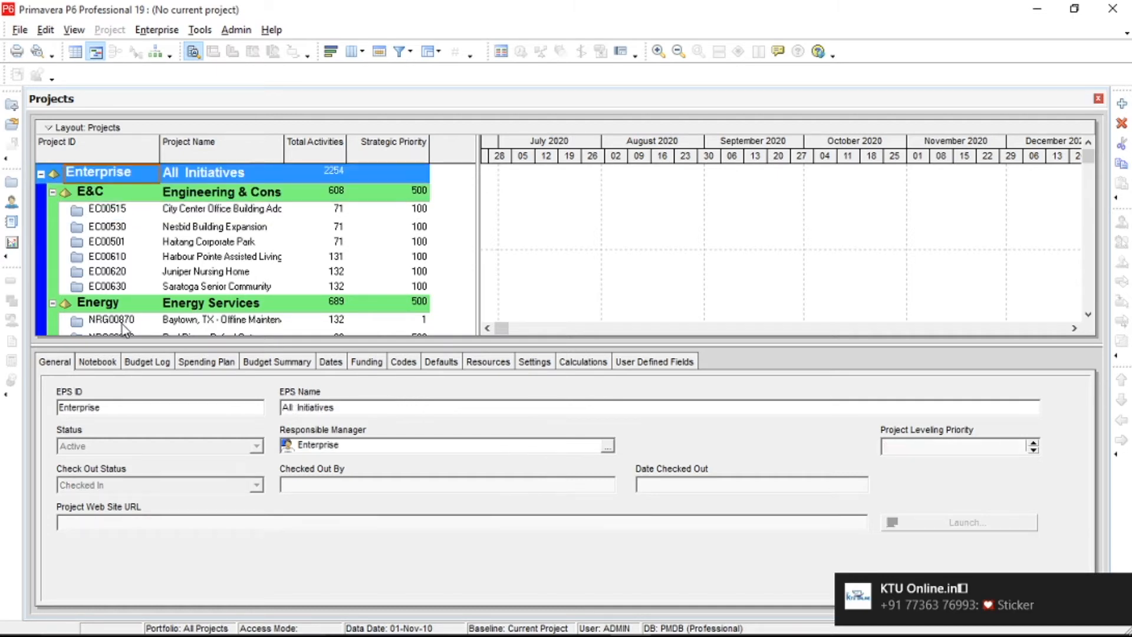
{"action": "left_click", "coordinate": [163, 304]}
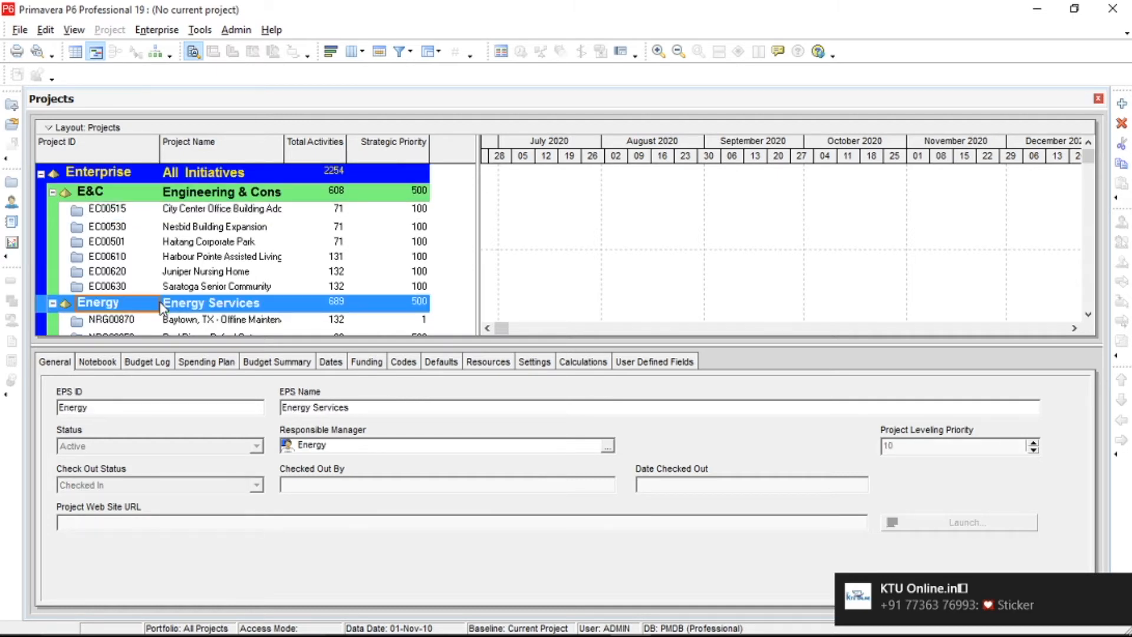
{"action": "left_click", "coordinate": [221, 193]}
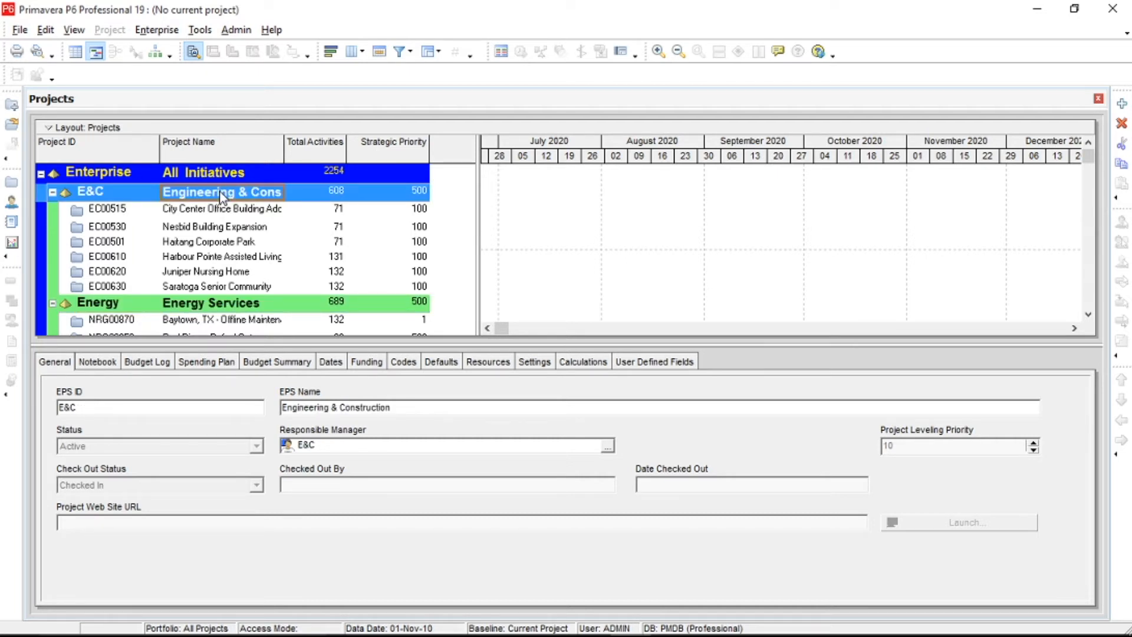
Open the Enterprise Project Structure dialog and examine its All Initiatives and Engineering & Construction entries.
{"action": "left_click", "coordinate": [158, 30]}
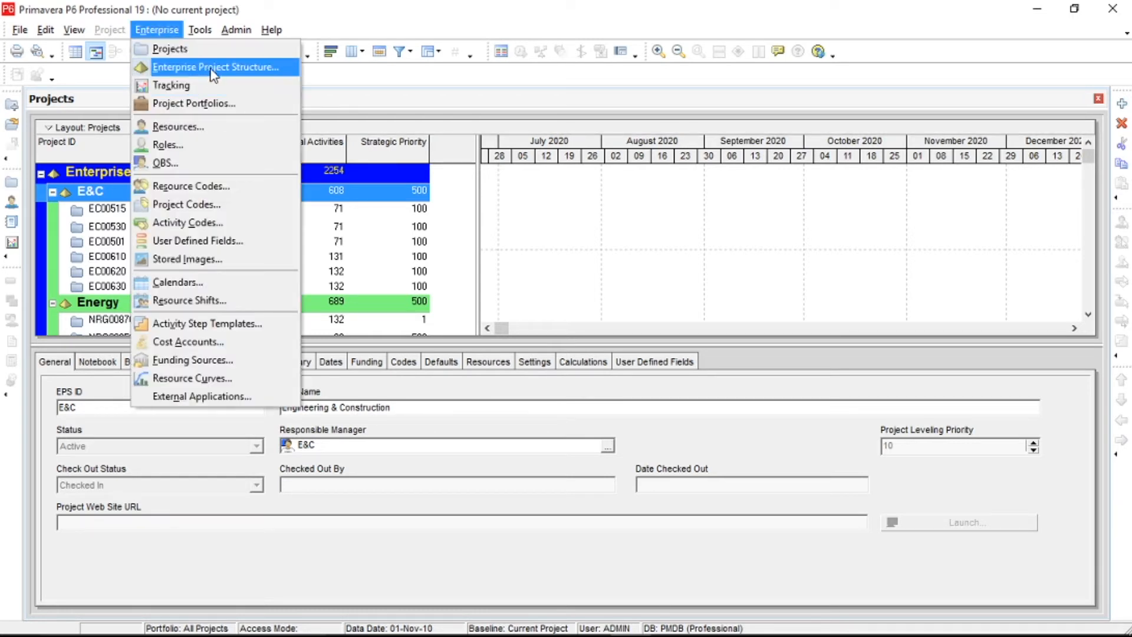
{"action": "left_click", "coordinate": [283, 69]}
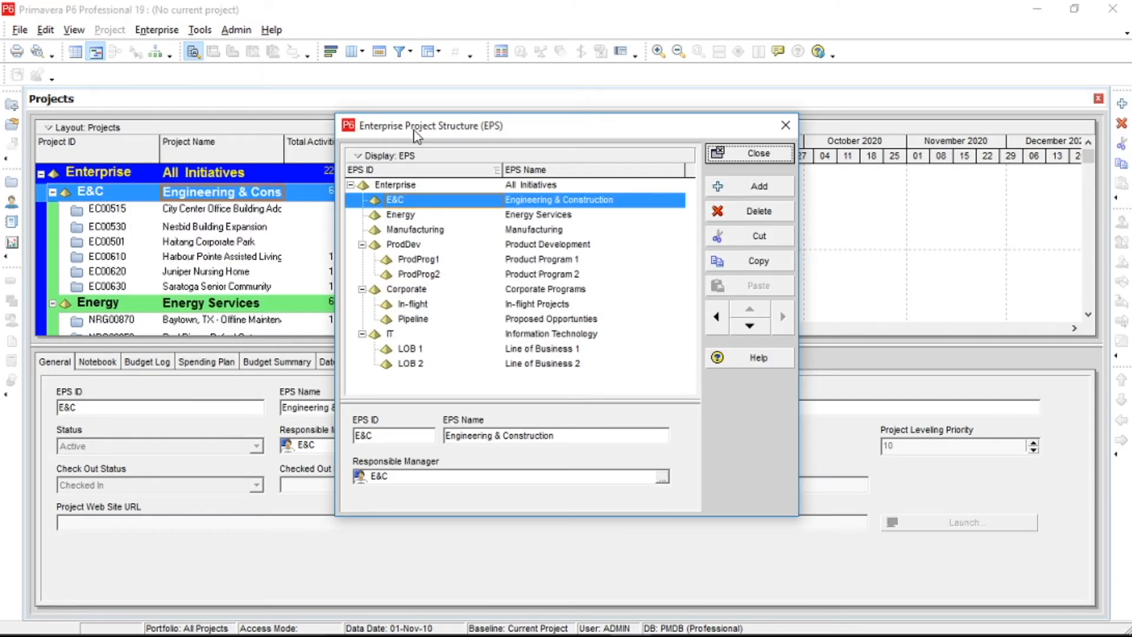
{"action": "left_click_drag", "start_coordinate": [417, 134], "coordinate": [511, 112]}
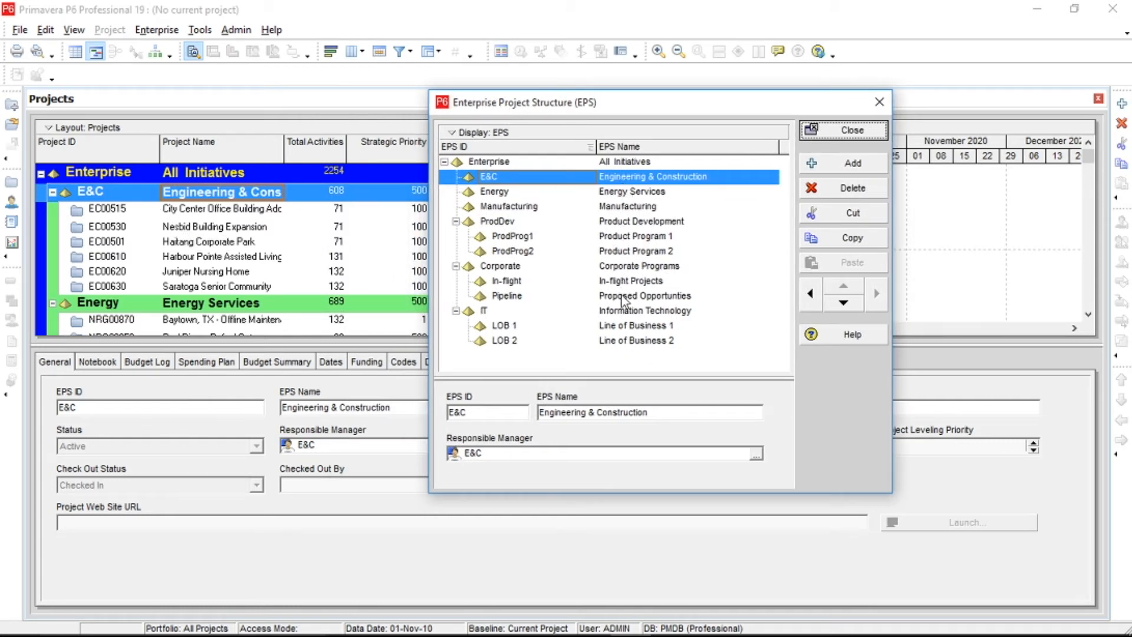
{"action": "left_click", "coordinate": [616, 162]}
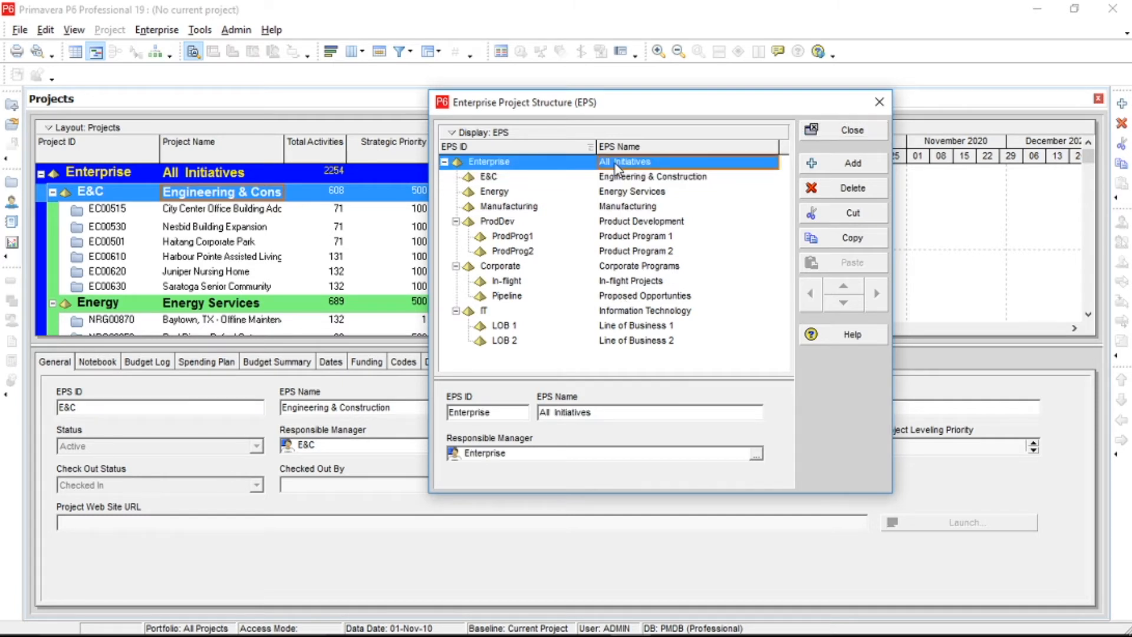
{"action": "left_click", "coordinate": [635, 177]}
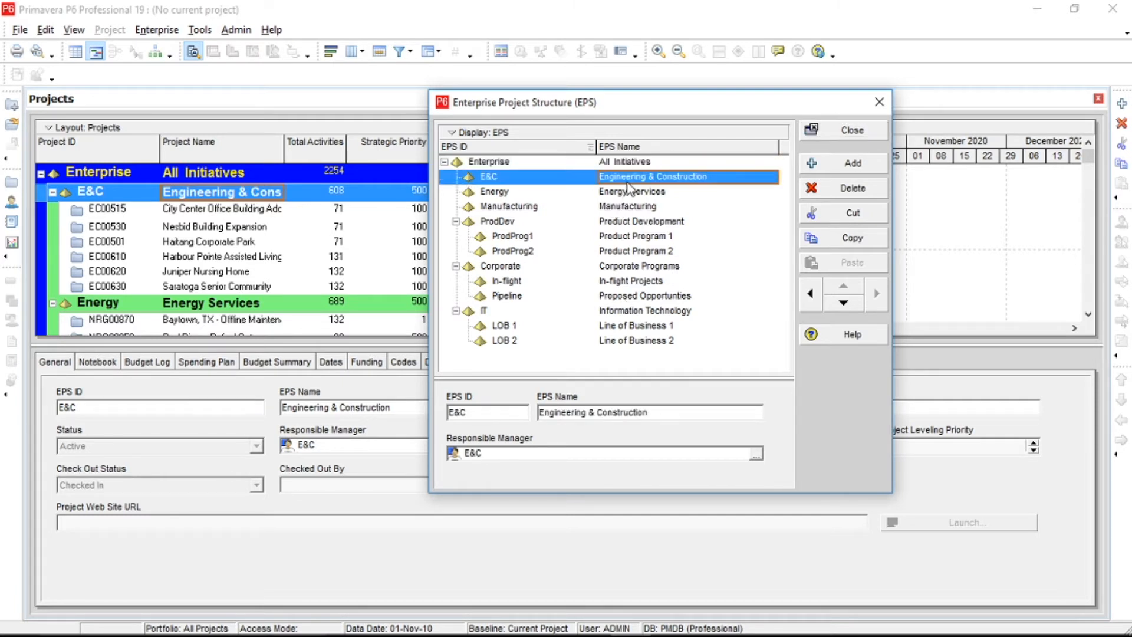
{"action": "left_click", "coordinate": [641, 163]}
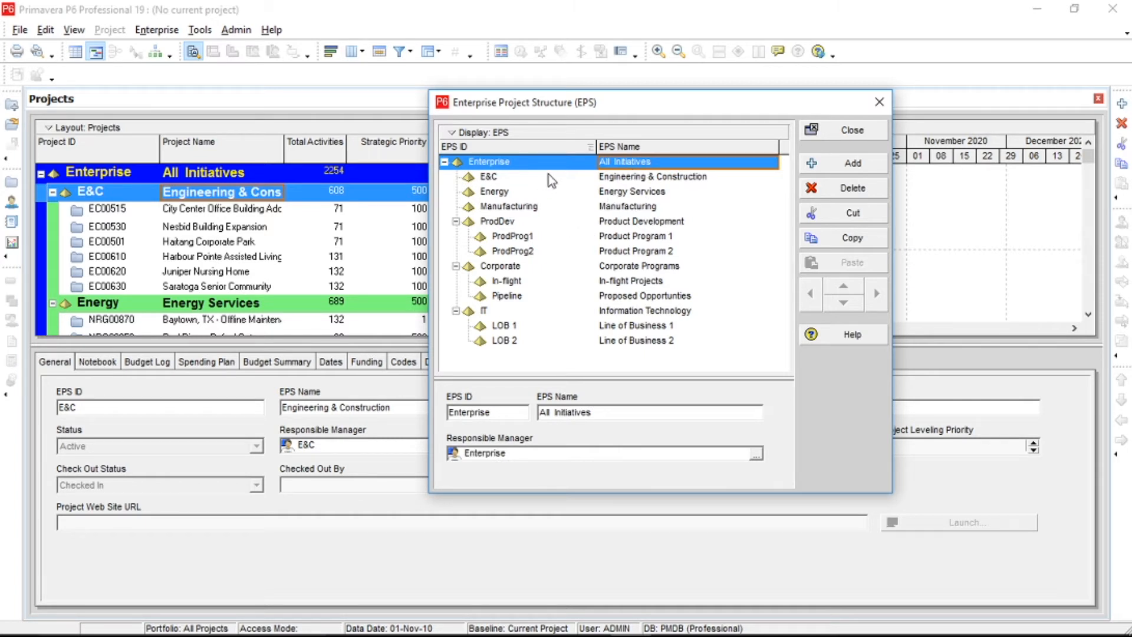
Add an EPS node under Enterprise and name it XYZ Corp ltd.
{"action": "left_click", "coordinate": [558, 162]}
{"action": "left_click", "coordinate": [821, 164]}
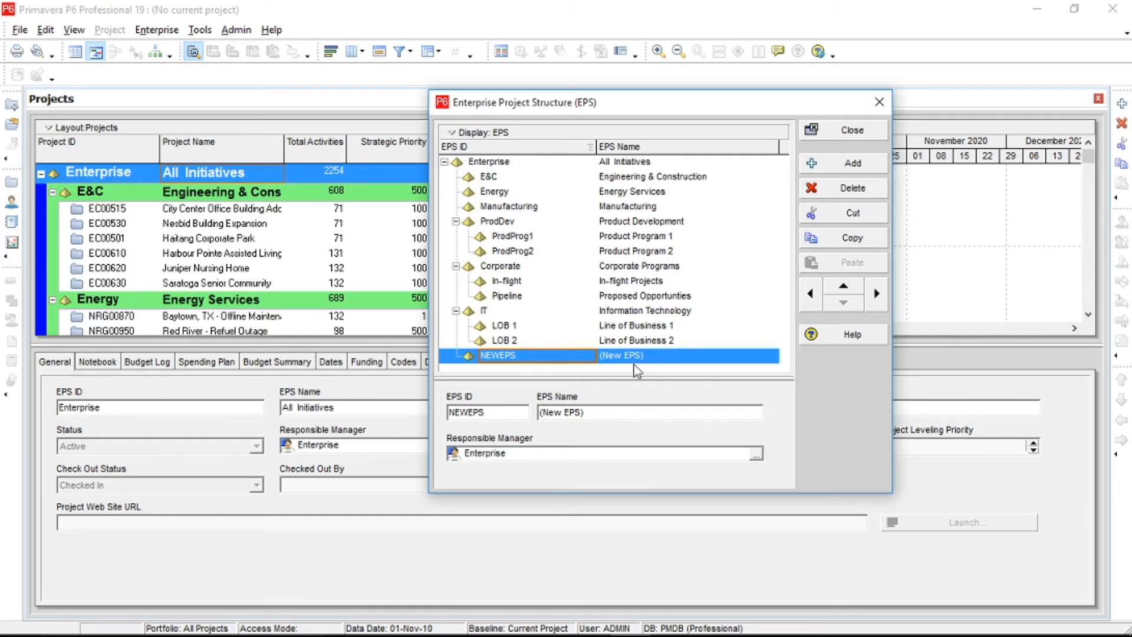
{"action": "left_click", "coordinate": [648, 358]}
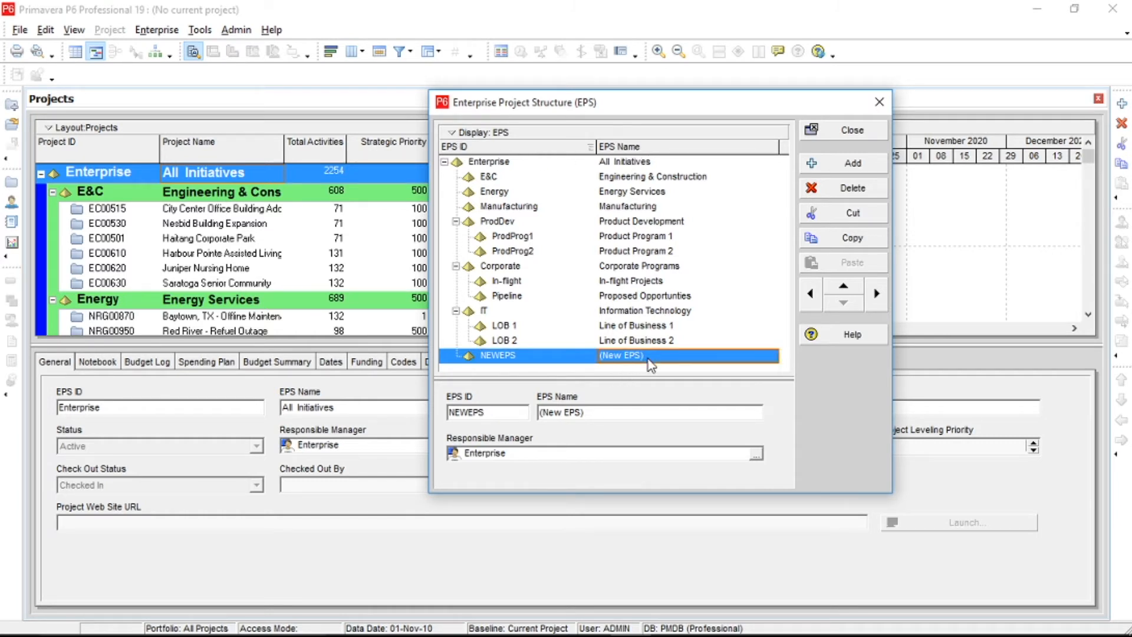
{"action": "type", "text": "XYZ"}
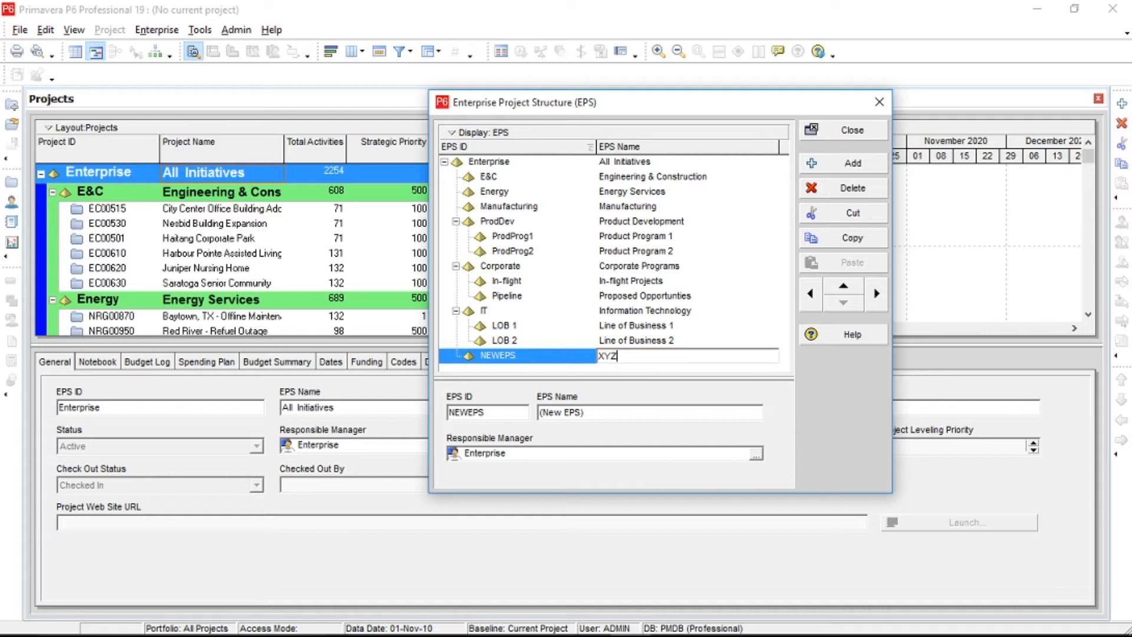
{"action": "type", "text": " Corp ltd"}
{"action": "key", "text": "Return"}
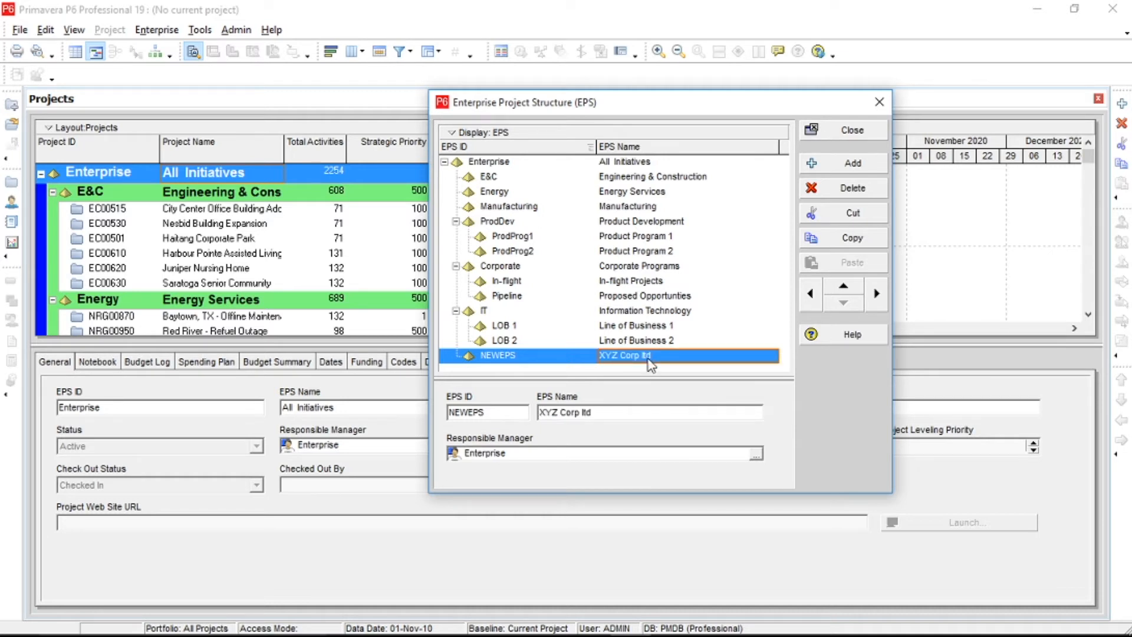
Set the EPS ID of the XYZ Corp ltd node to XYZ.
{"action": "left_click", "coordinate": [564, 356]}
{"action": "left_click", "coordinate": [564, 357]}
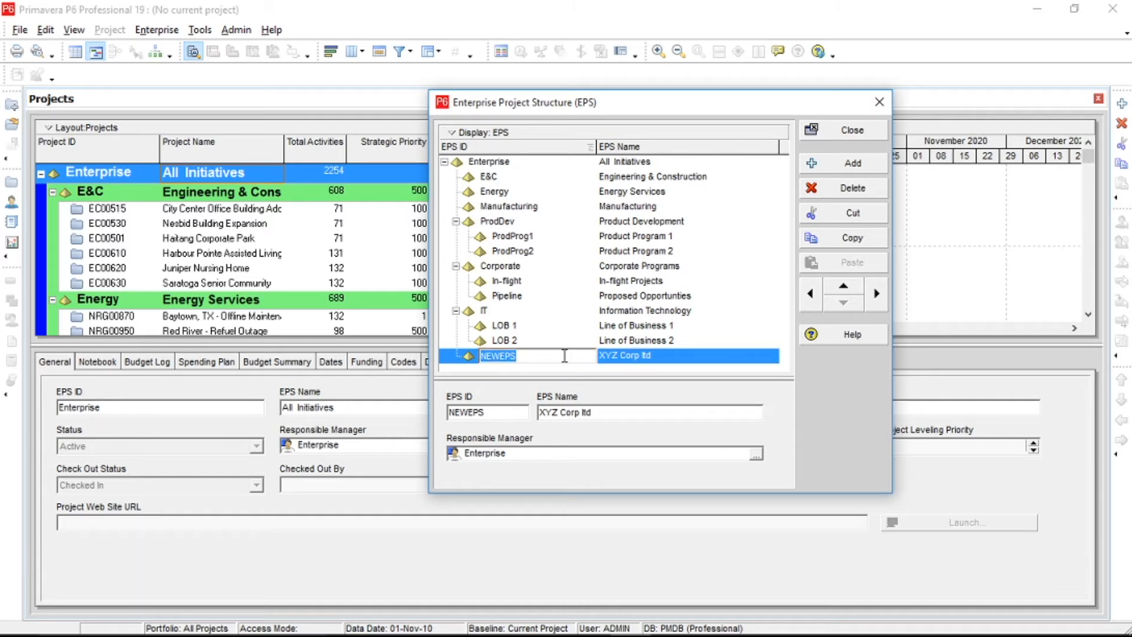
{"action": "type", "text": "XYZ"}
{"action": "left_click", "coordinate": [623, 356]}
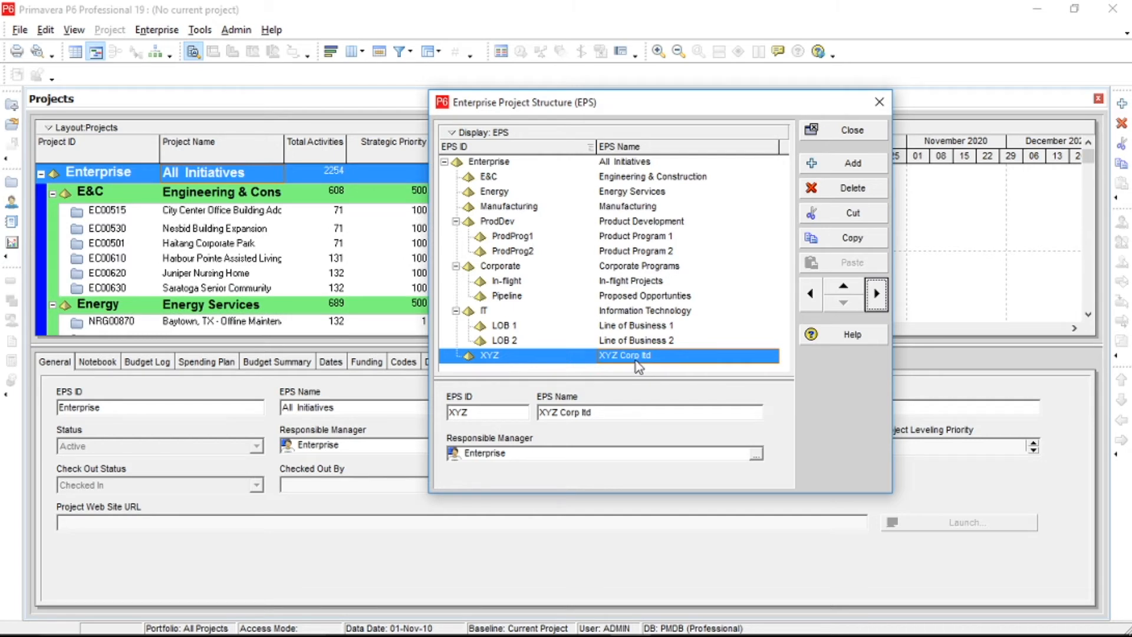
Move the XYZ node up to the first position under Enterprise, above E&C.
{"action": "left_click", "coordinate": [845, 287]}
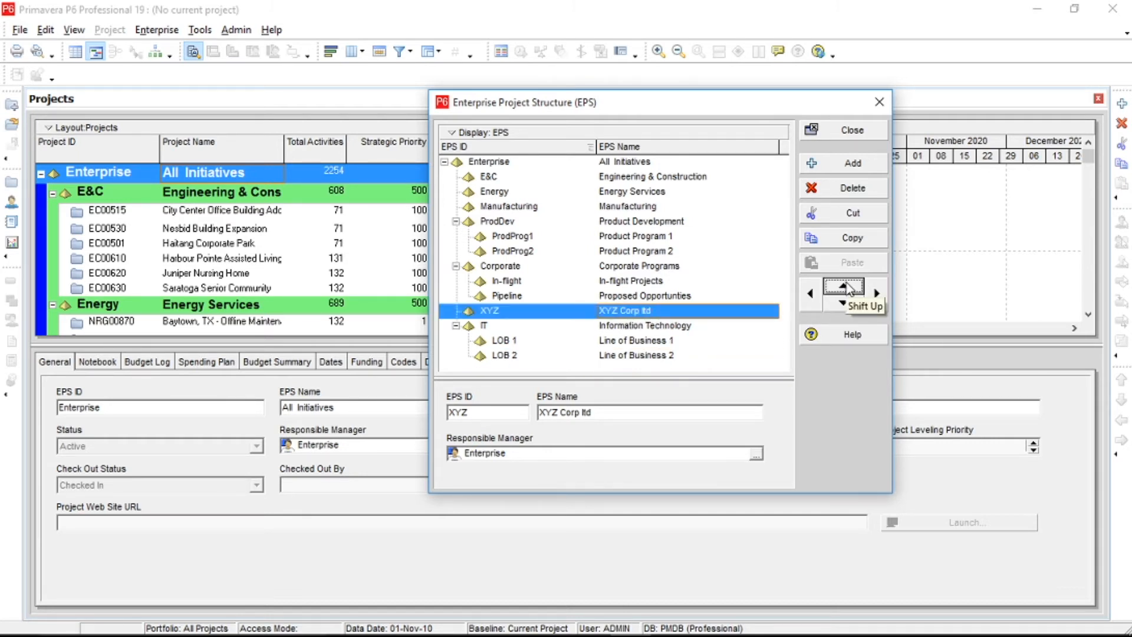
{"action": "left_click", "coordinate": [845, 286]}
{"action": "left_click", "coordinate": [845, 286]}
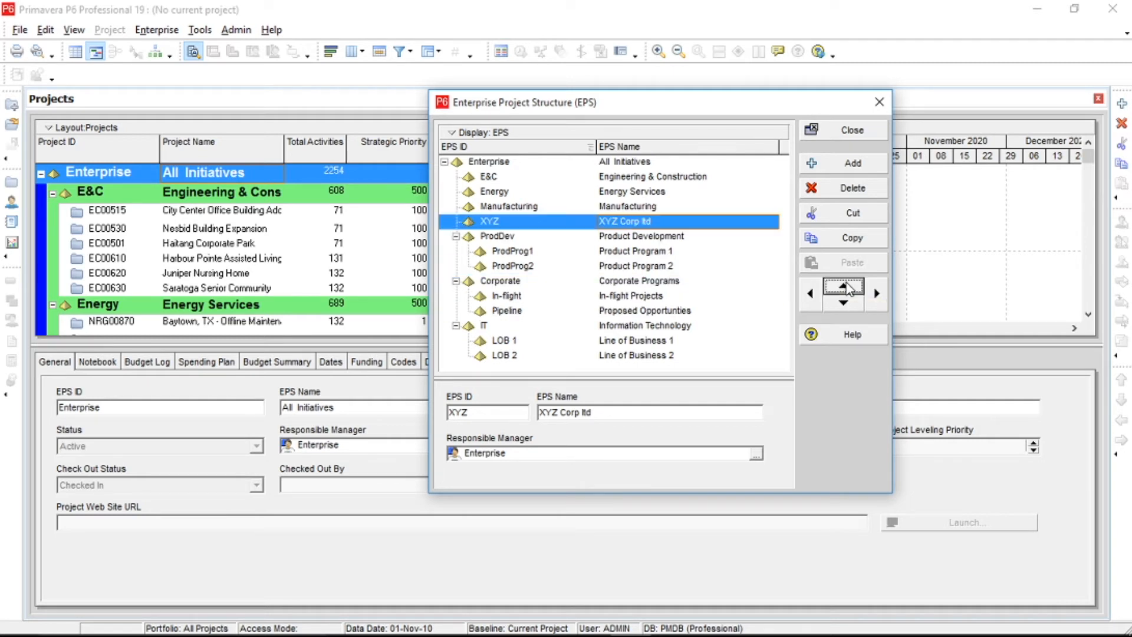
{"action": "left_click", "coordinate": [845, 287]}
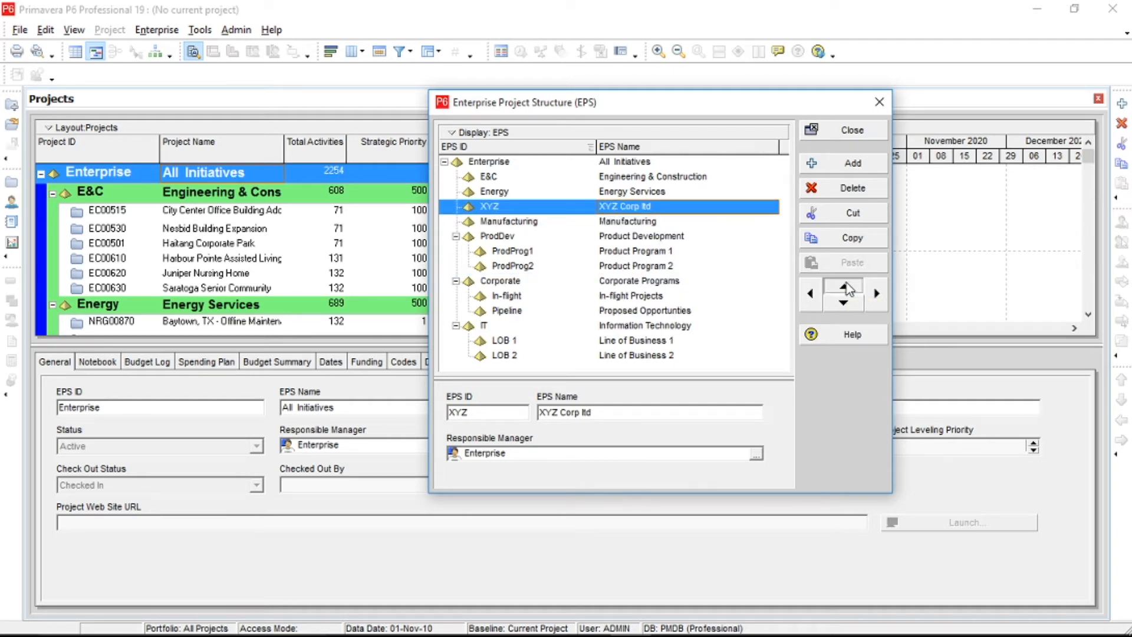
{"action": "left_click", "coordinate": [845, 287]}
{"action": "left_click", "coordinate": [846, 287]}
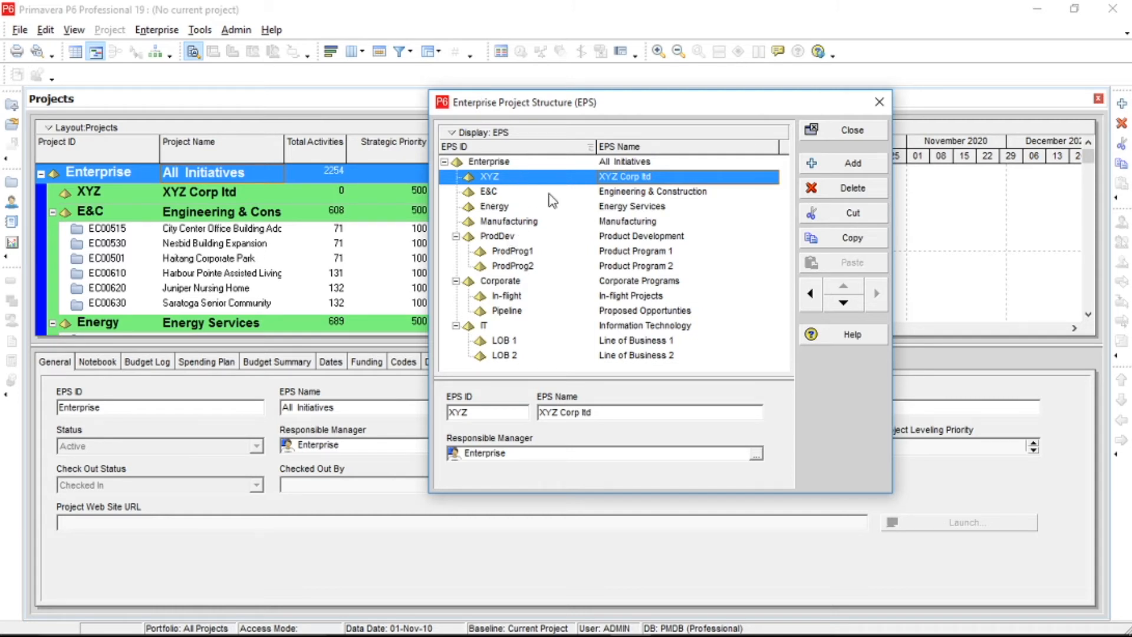
Promote the XYZ node to the root level of the structure and move it above Enterprise.
{"action": "left_click", "coordinate": [817, 304]}
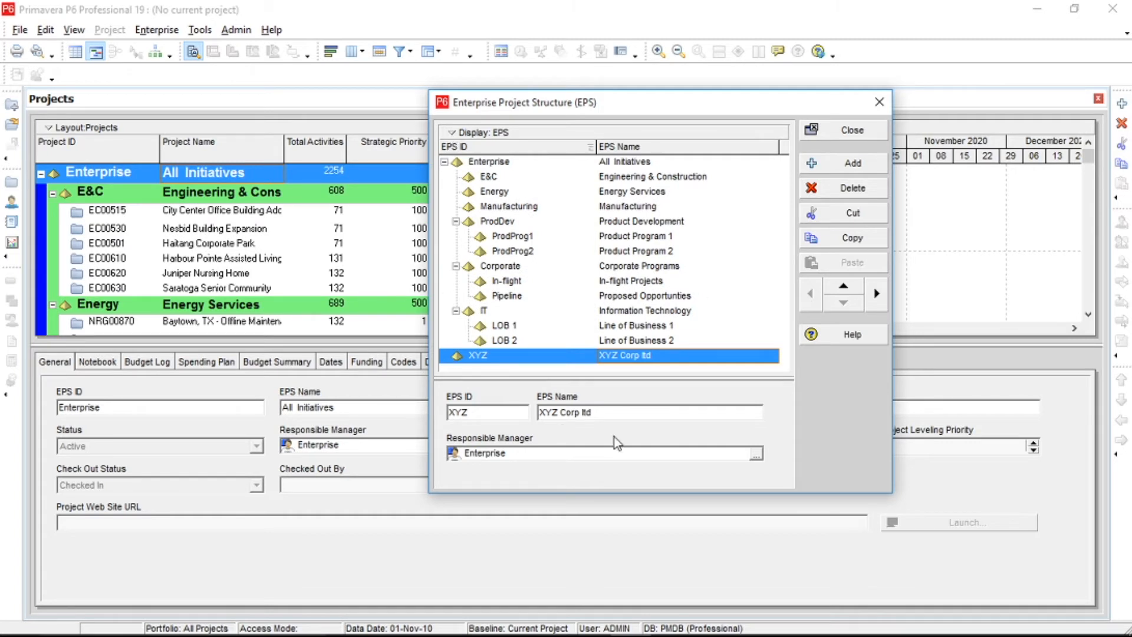
{"action": "left_click", "coordinate": [851, 295]}
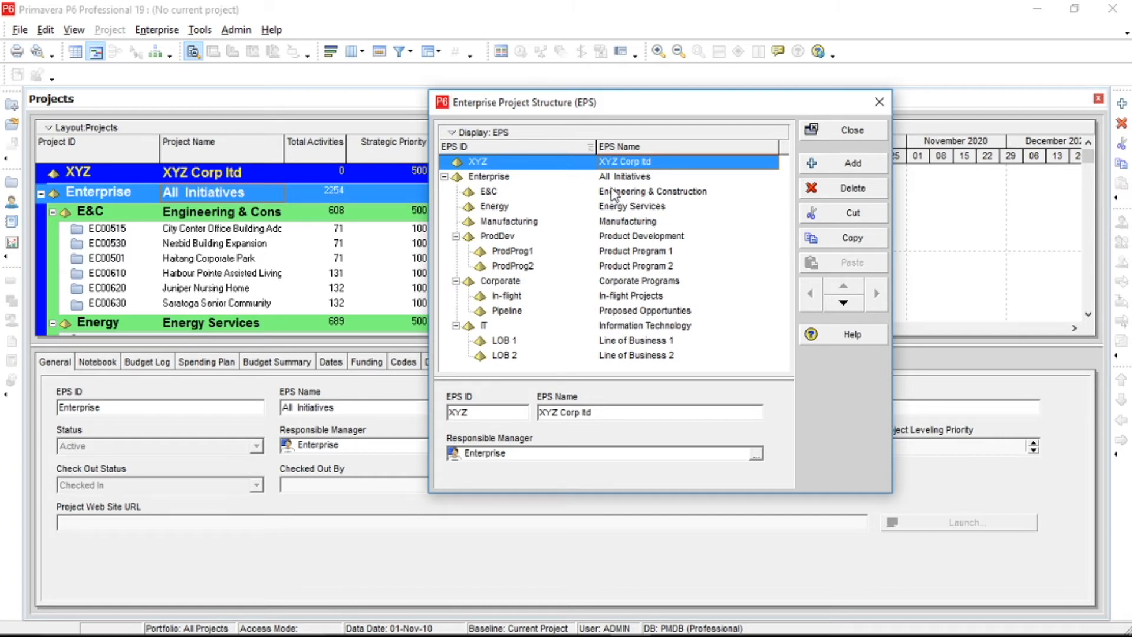
Add a child EPS node under XYZ with the name Construction and the EPS ID C.
{"action": "left_click", "coordinate": [546, 164]}
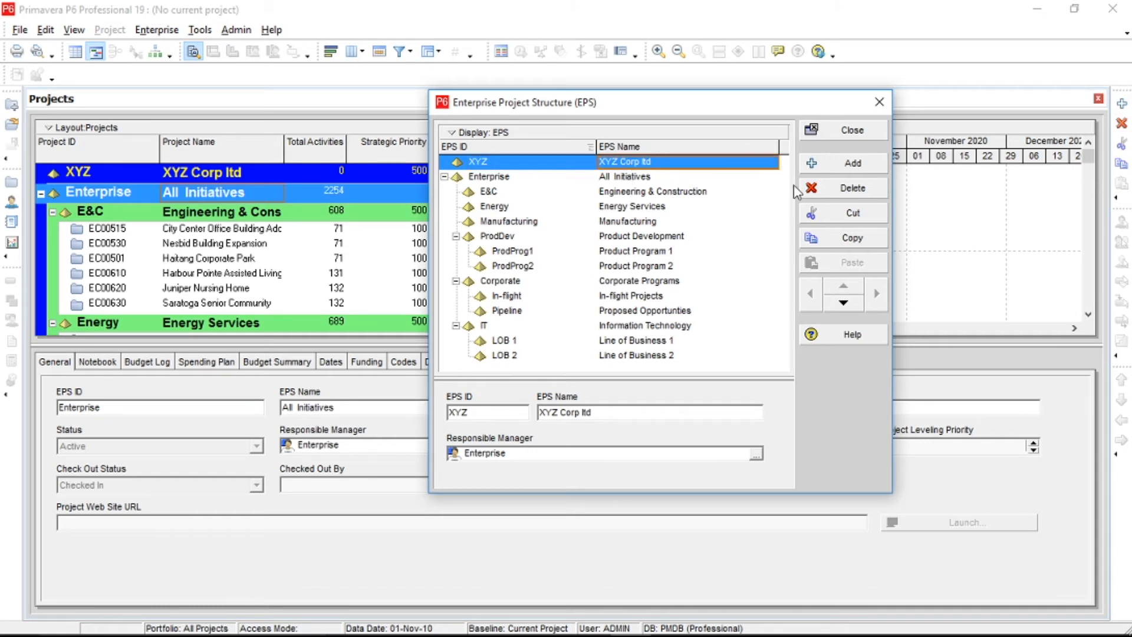
{"action": "left_click", "coordinate": [853, 164]}
{"action": "left_click", "coordinate": [667, 177]}
{"action": "type", "text": "Construction"}
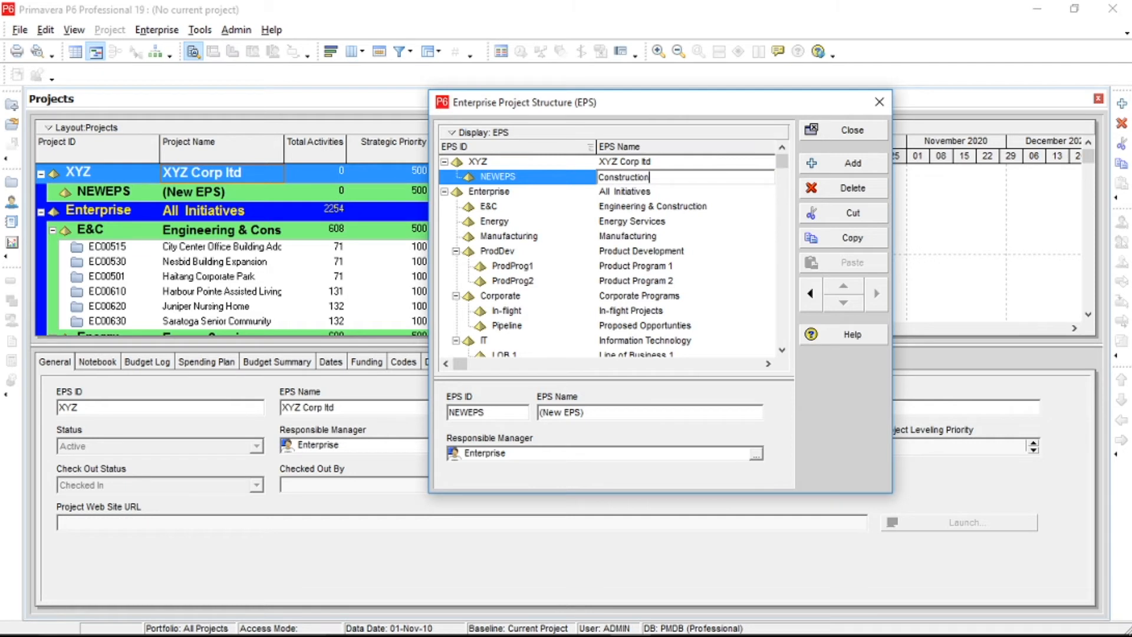
{"action": "left_click", "coordinate": [534, 177]}
{"action": "type", "text": "C"}
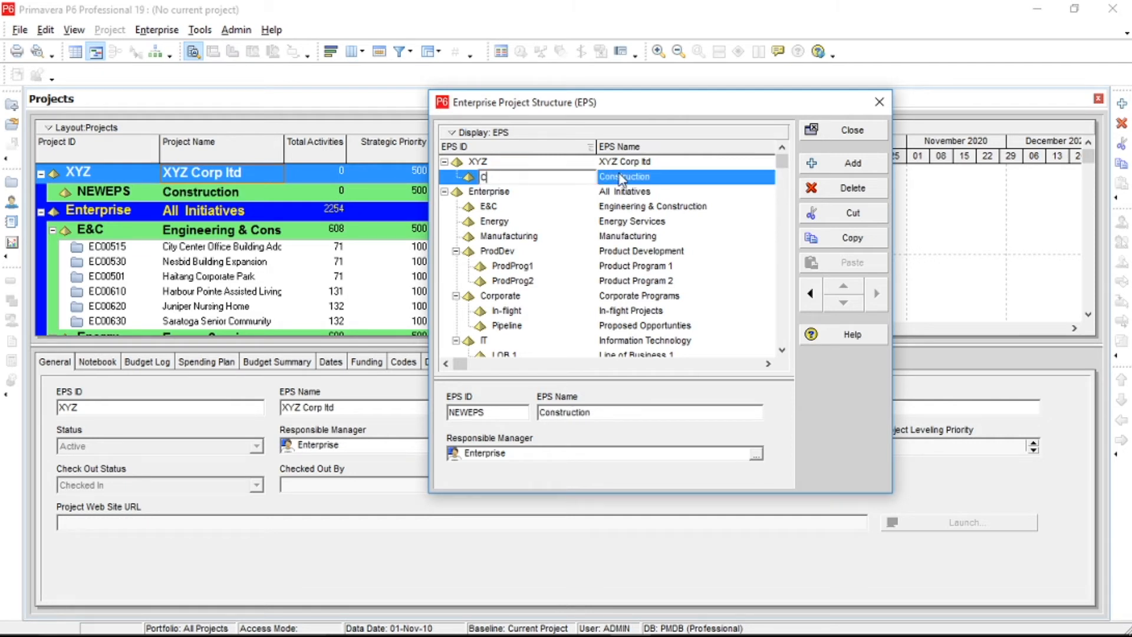
{"action": "key", "text": "Return"}
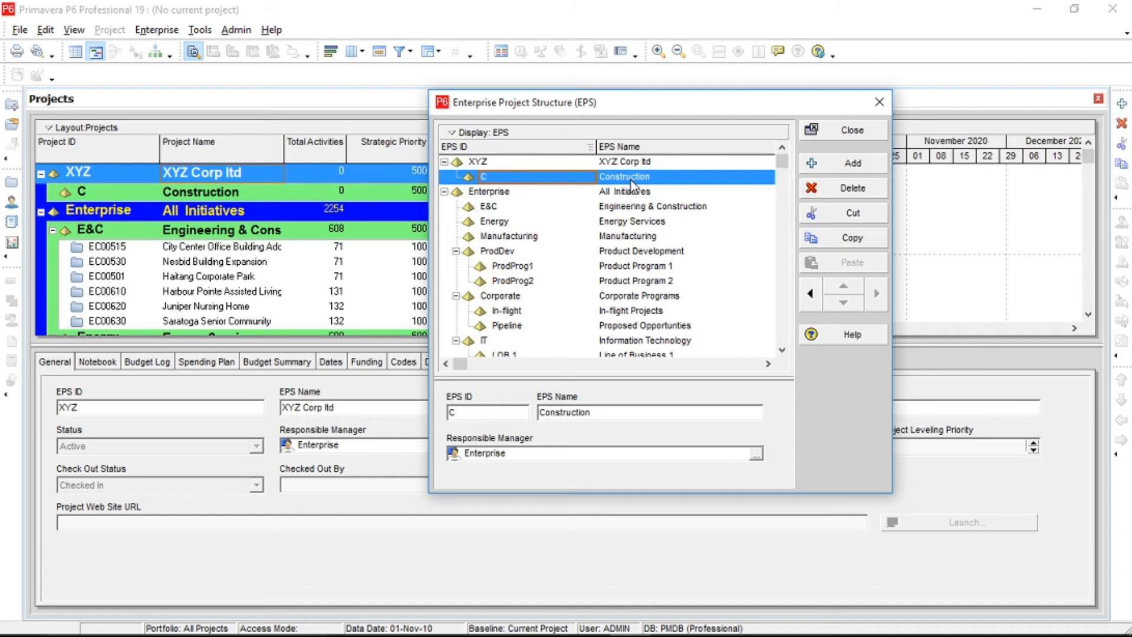
Add an EPS node below Construction under XYZ with the name Maintenance and the EPS ID M.
{"action": "left_click", "coordinate": [828, 171]}
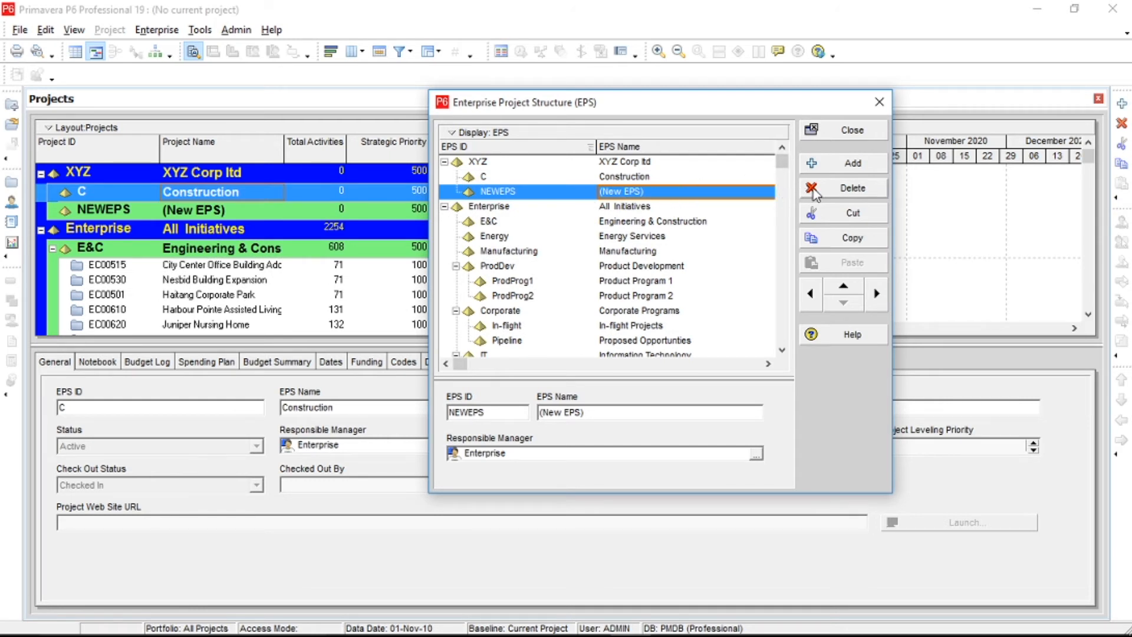
{"action": "left_click", "coordinate": [651, 196]}
{"action": "type", "text": "Mainte"}
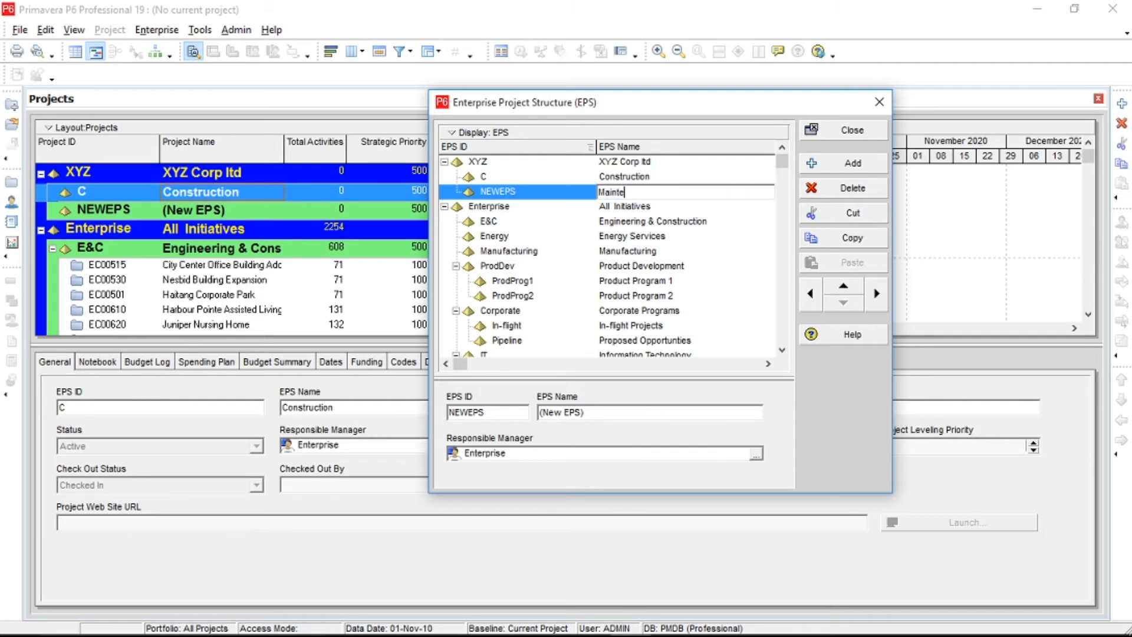
{"action": "type", "text": "nance"}
{"action": "key", "text": "Return"}
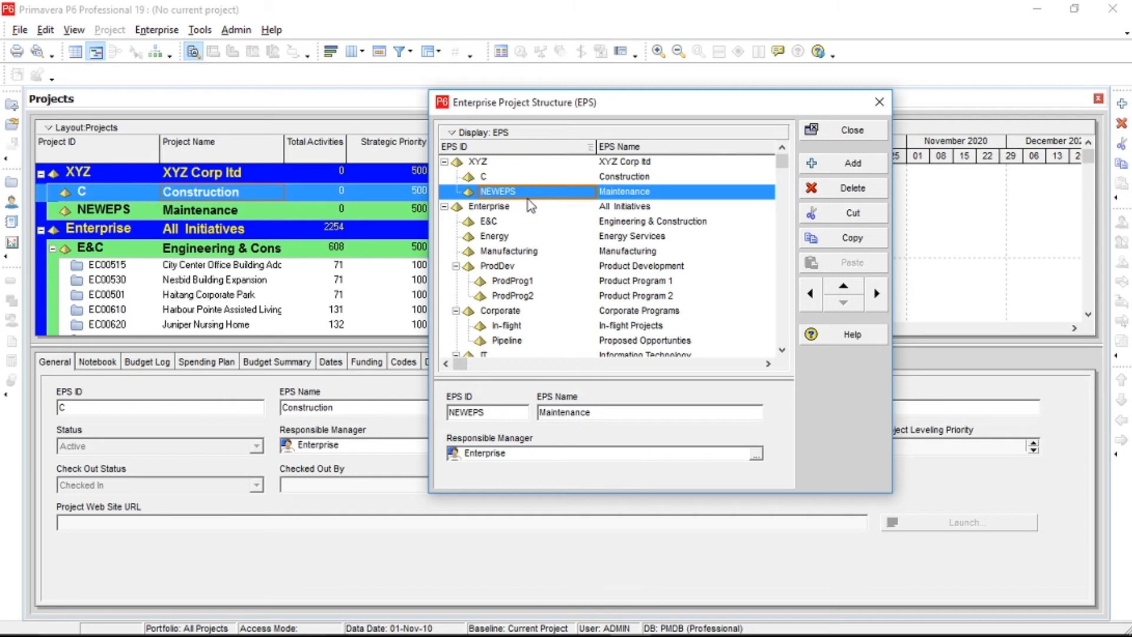
{"action": "type", "text": "M"}
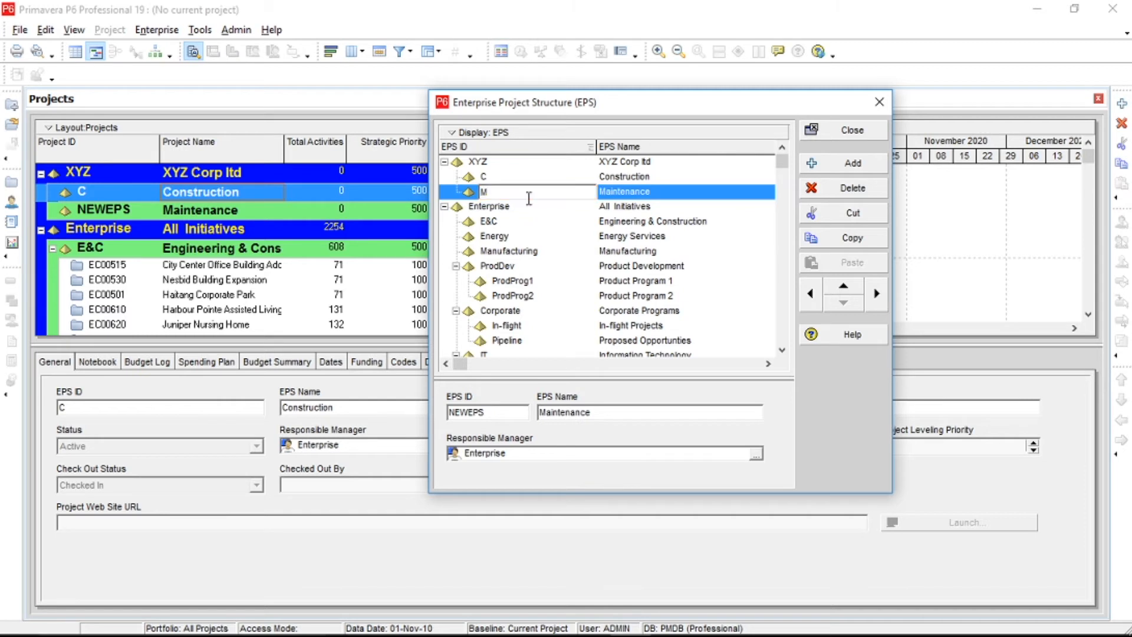
{"action": "left_click", "coordinate": [628, 192]}
Add an EPS node below Maintenance, at the same level under XYZ, with the name Information Technology.
{"action": "left_click", "coordinate": [855, 163]}
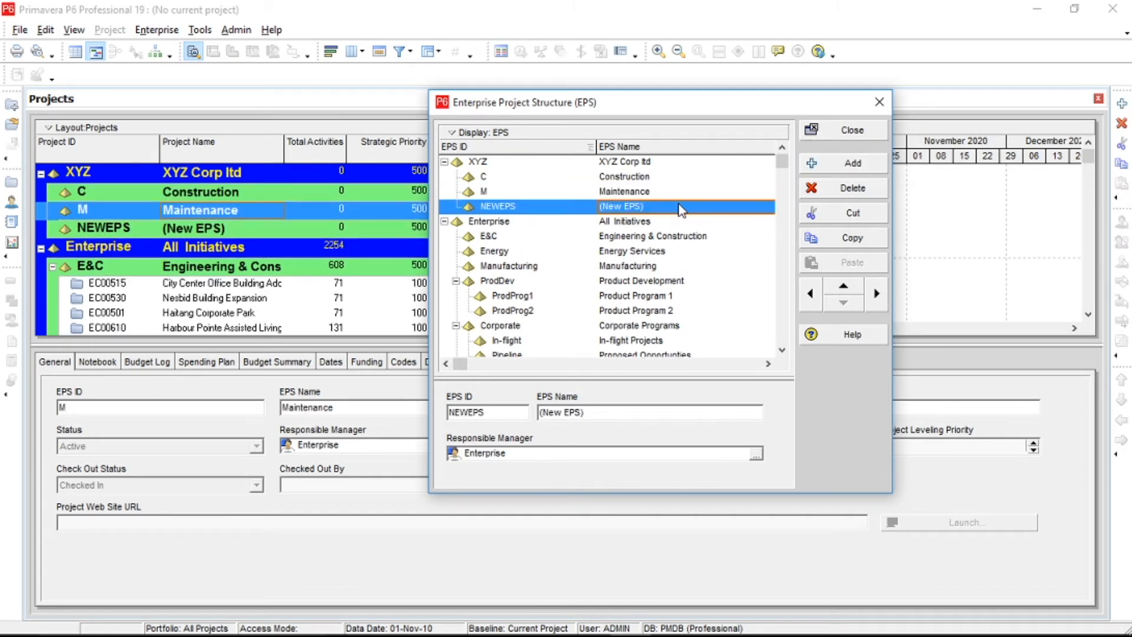
{"action": "left_click", "coordinate": [661, 207]}
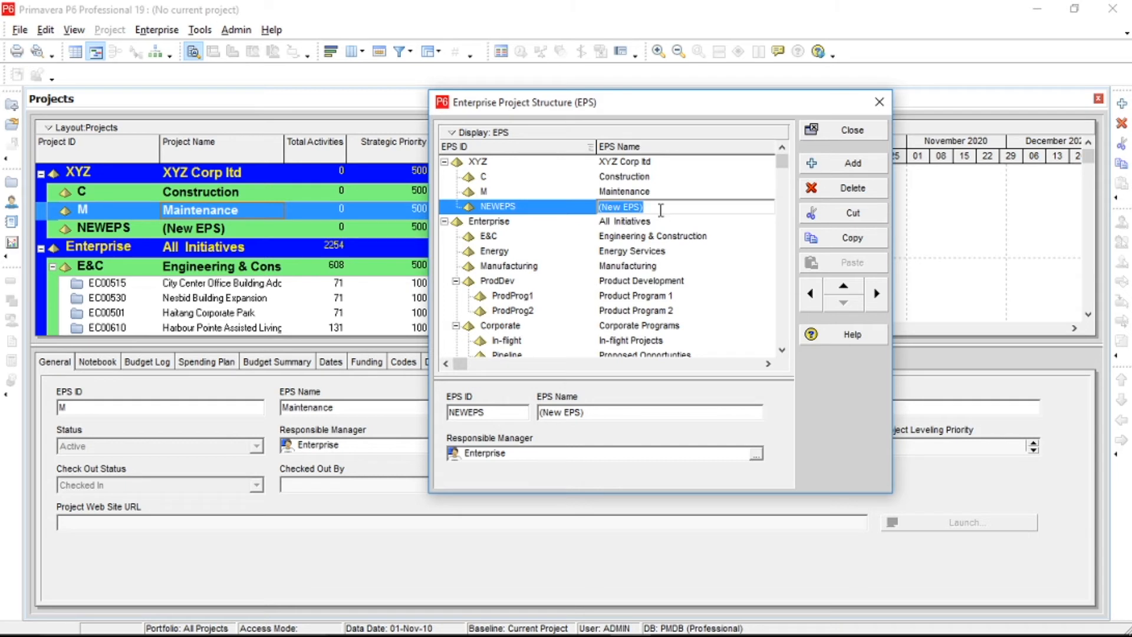
{"action": "type", "text": "Information Technology"}
Try to set the EPS ID of the new Information Technology node under XYZ to IT.
{"action": "left_click", "coordinate": [557, 210]}
{"action": "type", "text": "I"}
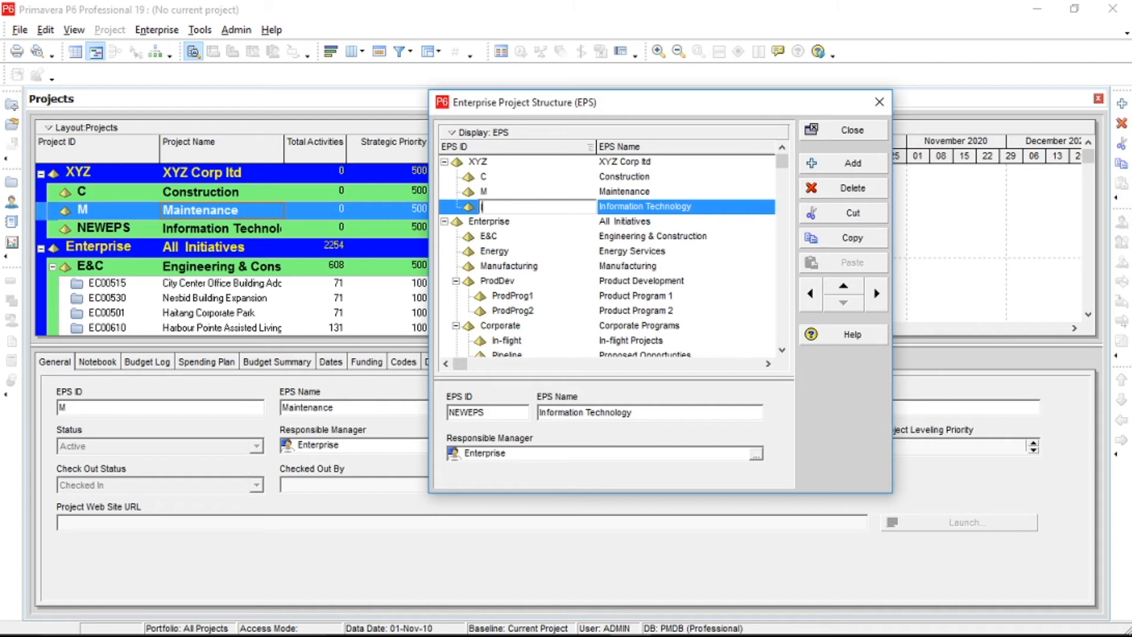
{"action": "type", "text": "T"}
{"action": "key", "text": "Return"}
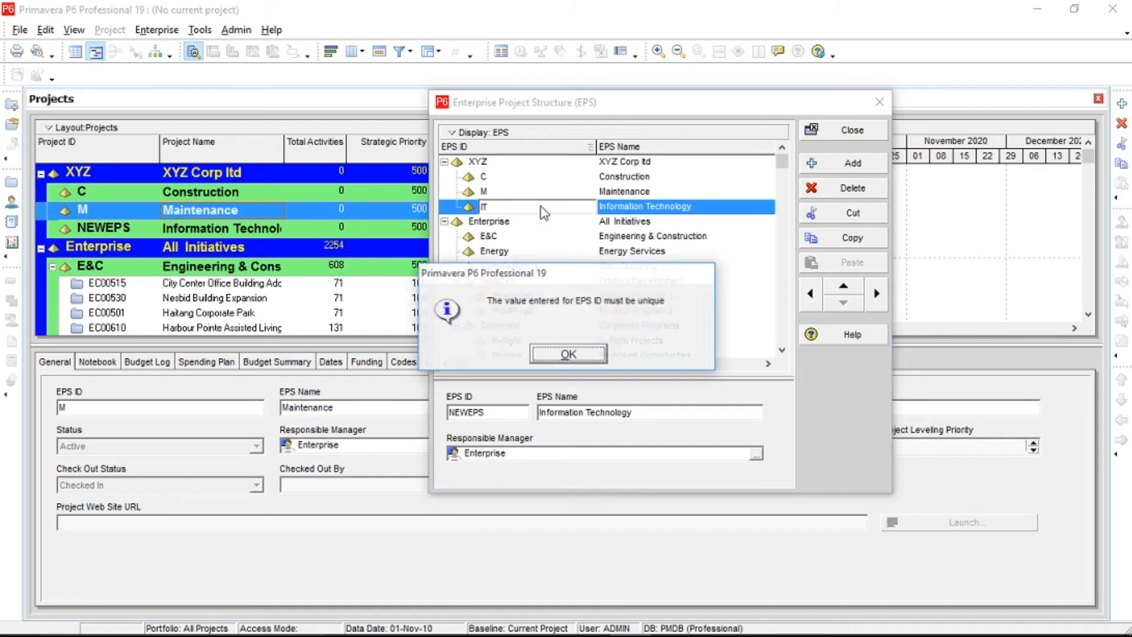
{"action": "key", "text": "Return"}
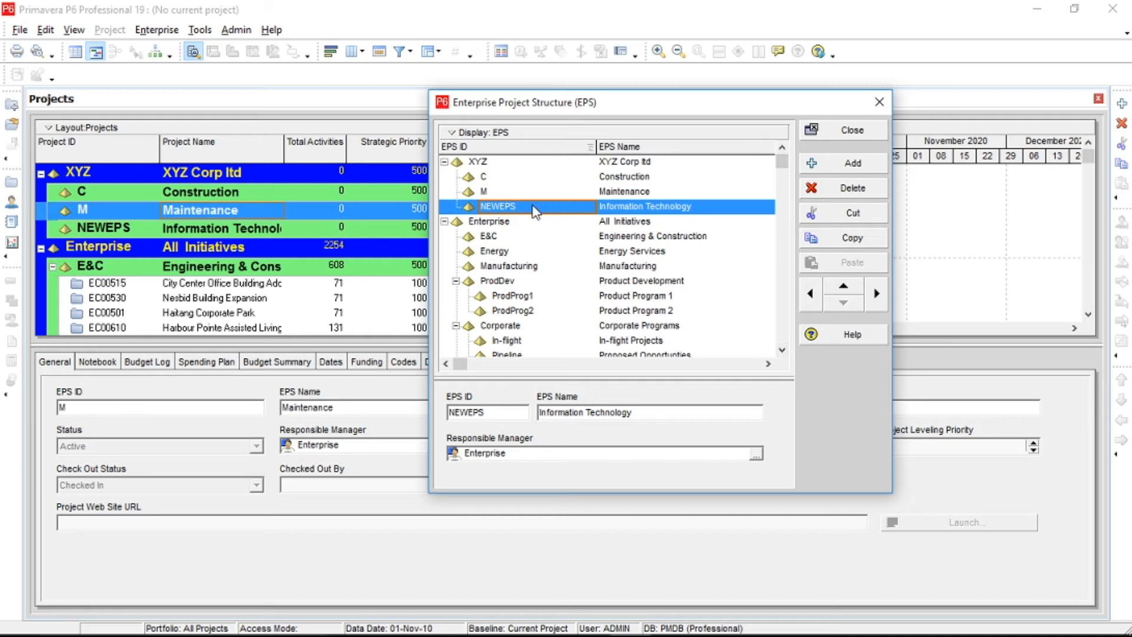
Set the EPS ID of the Information Technology node under XYZ to IT1.
{"action": "left_click", "coordinate": [530, 207]}
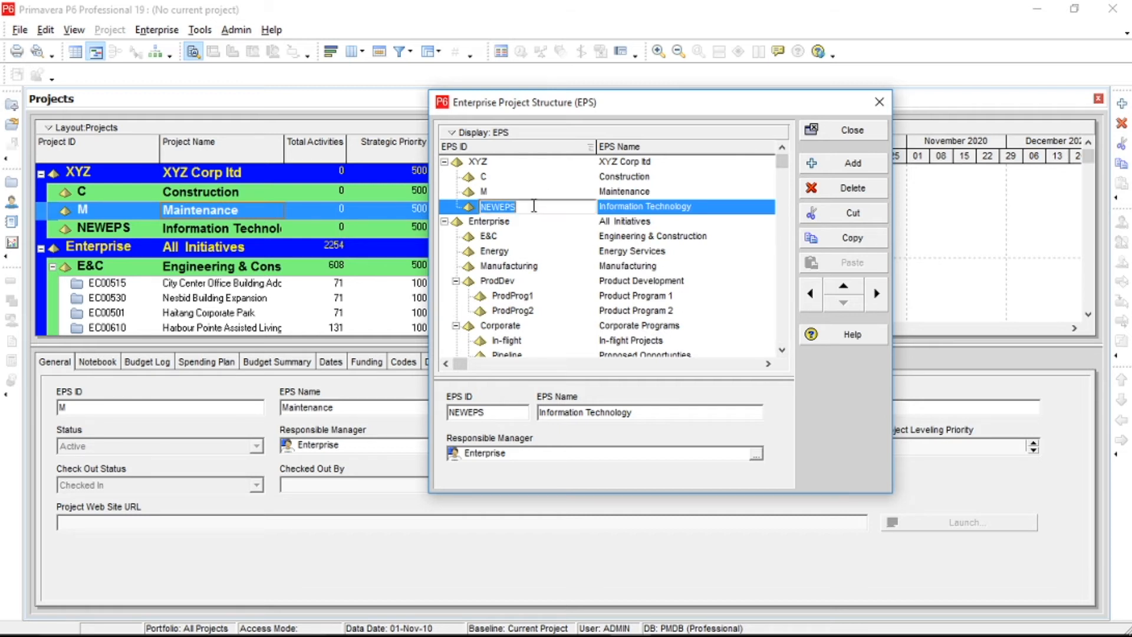
{"action": "left_click", "coordinate": [782, 351]}
{"action": "left_click", "coordinate": [782, 350]}
{"action": "left_click", "coordinate": [782, 350]}
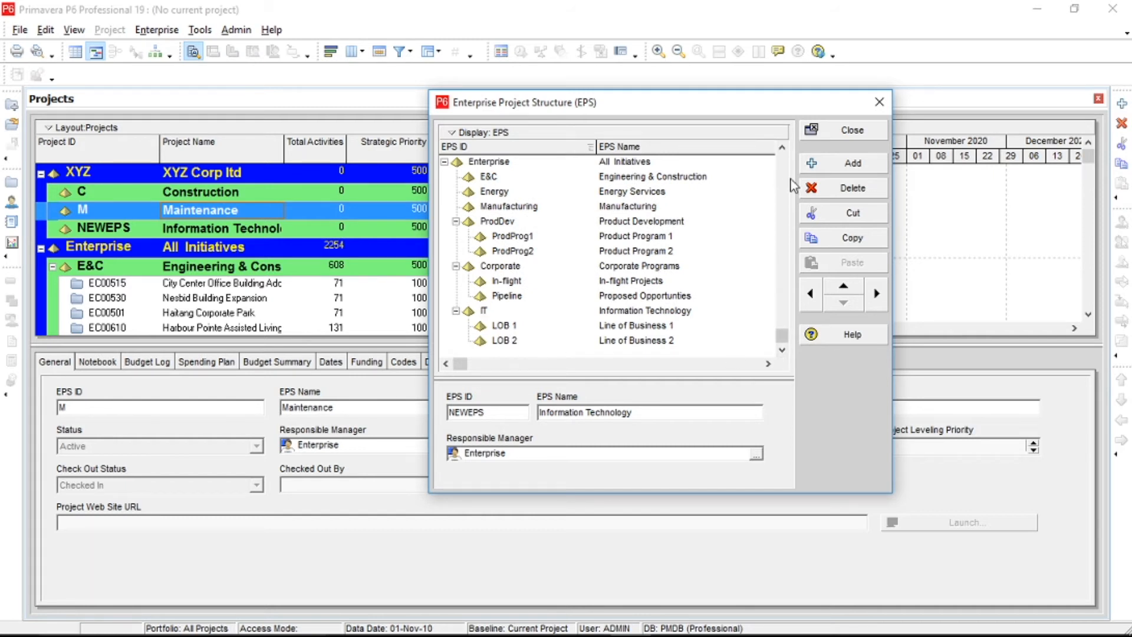
{"action": "scroll", "coordinate": [548, 205], "scroll_direction": "up", "scroll_amount": 2}
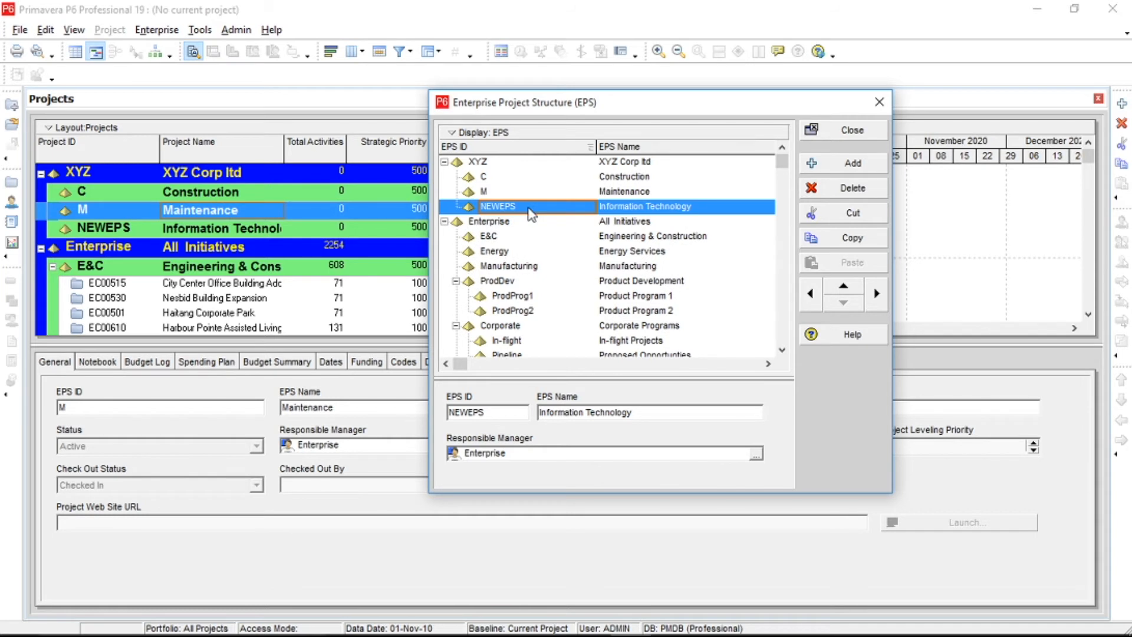
{"action": "left_click", "coordinate": [529, 207]}
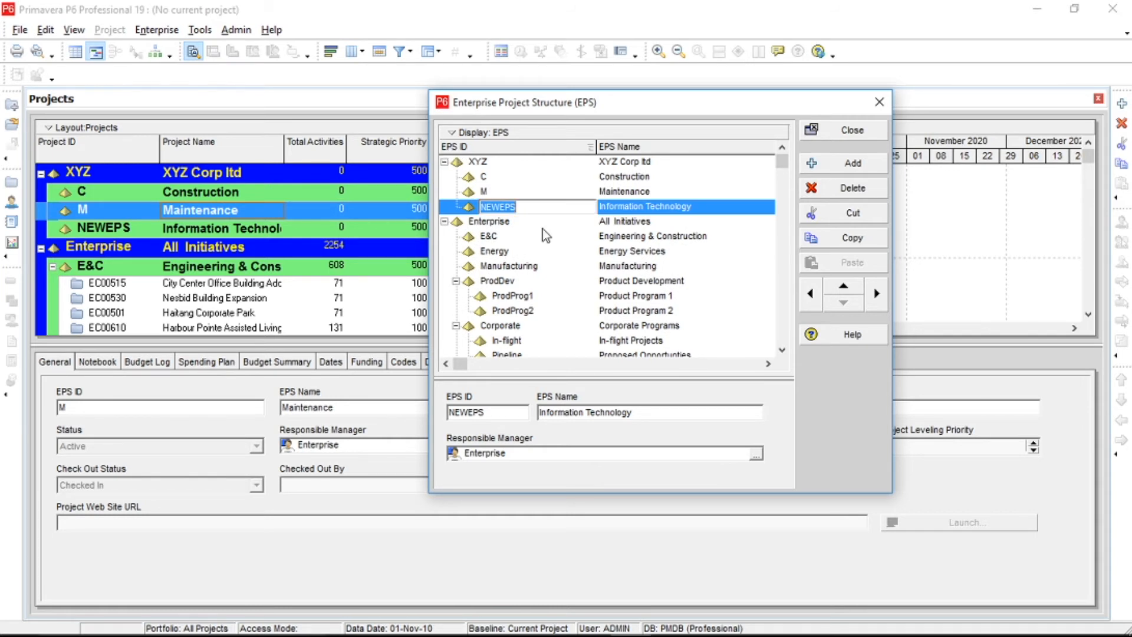
{"action": "type", "text": "IT1"}
{"action": "key", "text": "Return"}
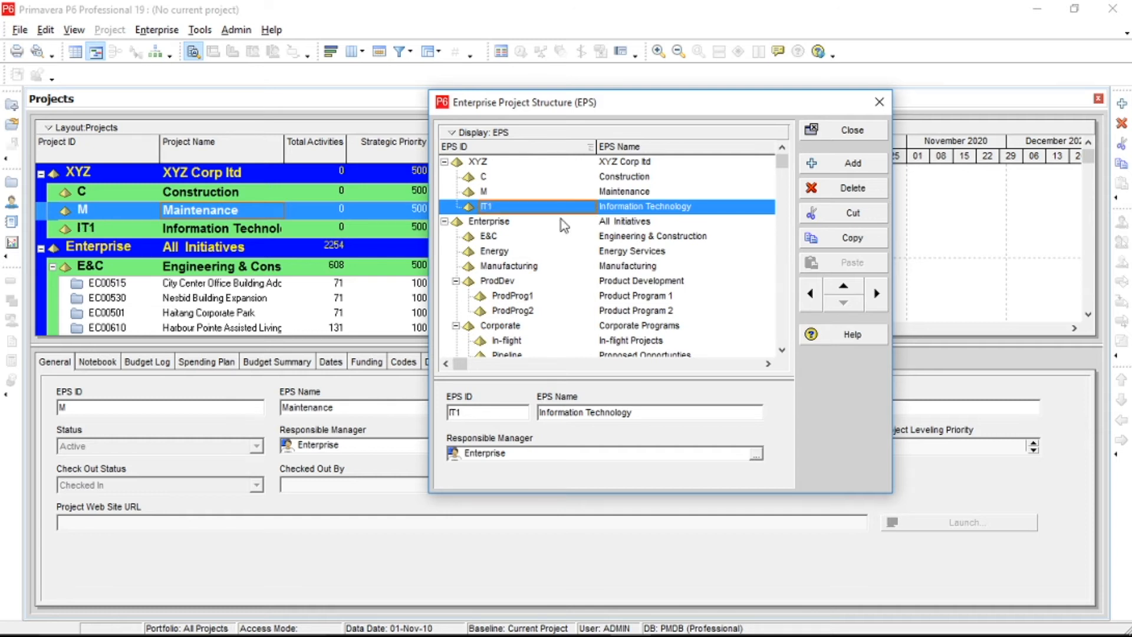
Add a child EPS node under Construction with the name Road Projects and the EPS ID RP.
{"action": "left_click", "coordinate": [619, 181]}
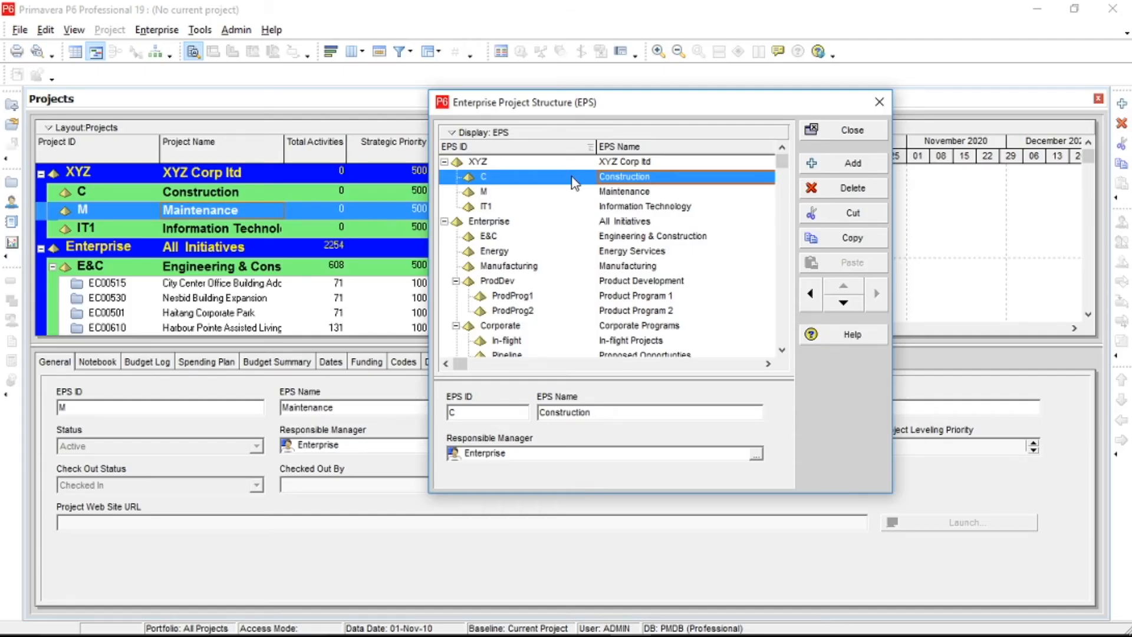
{"action": "left_click", "coordinate": [845, 164]}
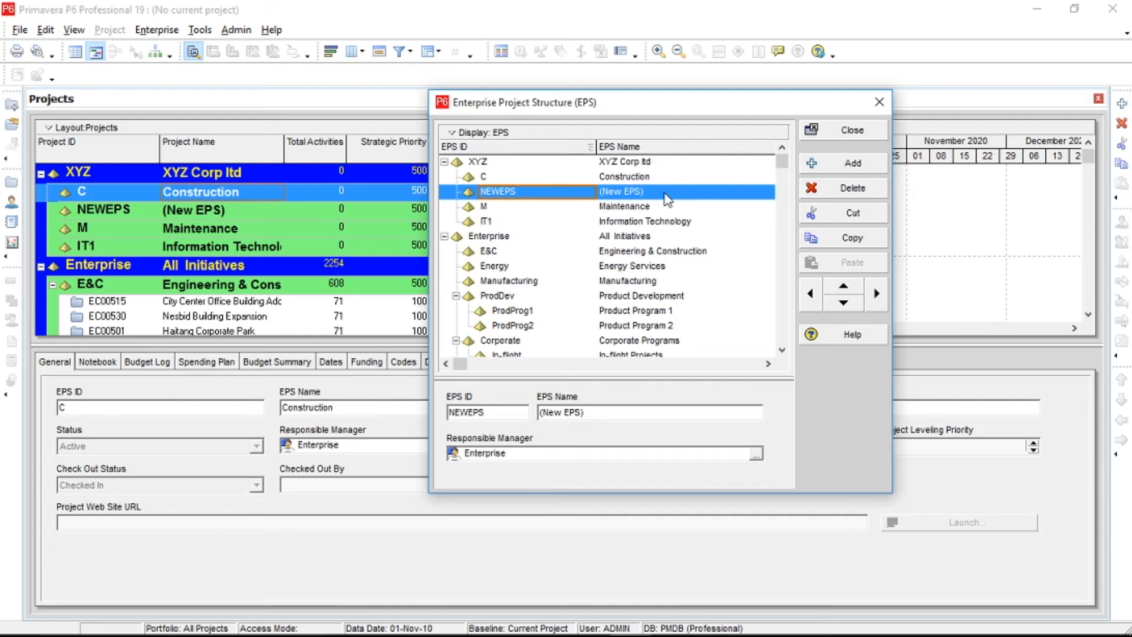
{"action": "left_click", "coordinate": [878, 298]}
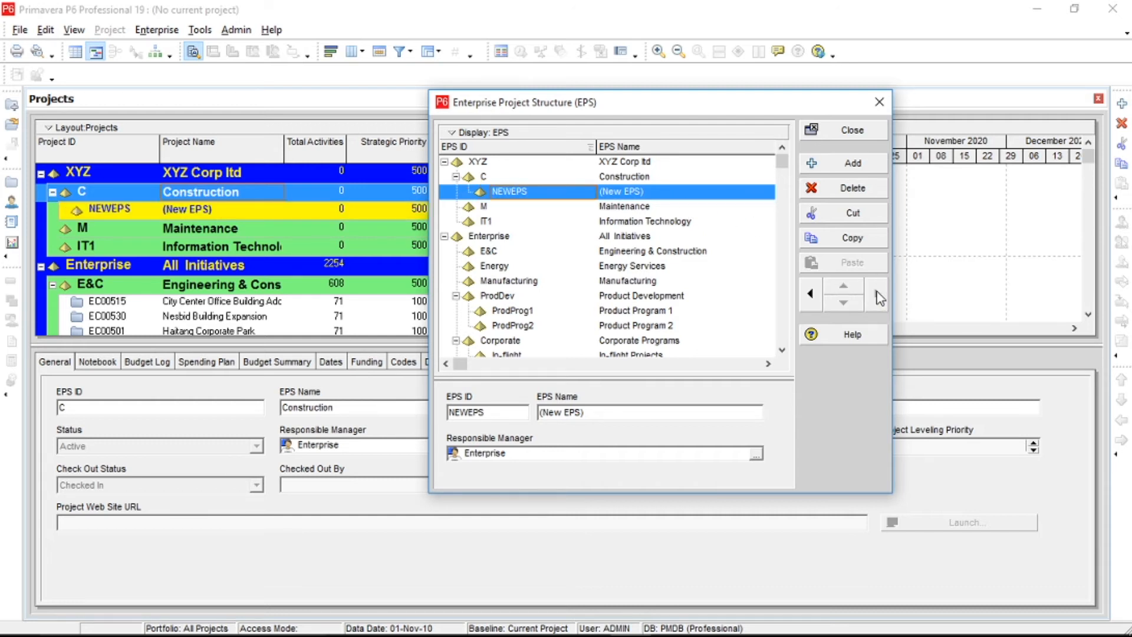
{"action": "left_click", "coordinate": [632, 191]}
{"action": "type", "text": "Road Pr"}
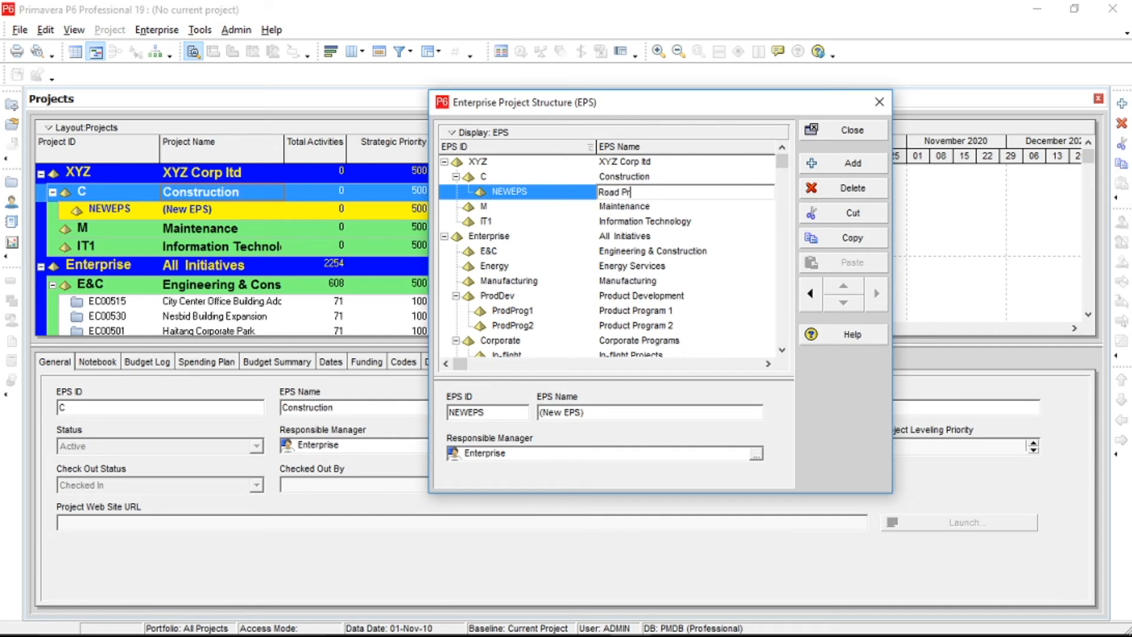
{"action": "type", "text": "ojects"}
{"action": "key", "text": "Return"}
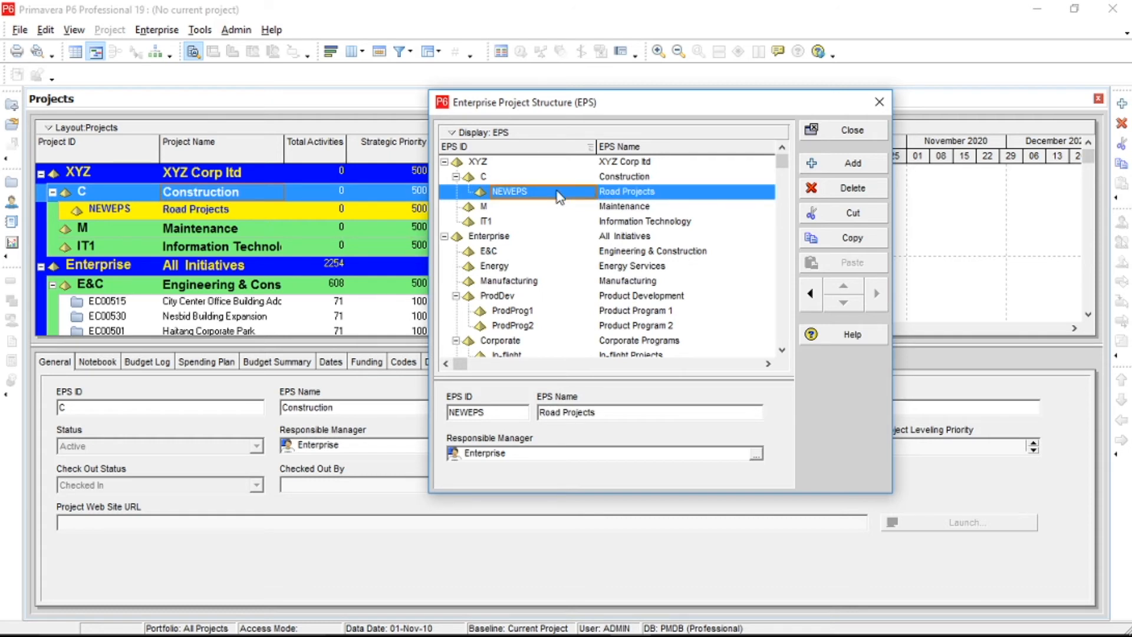
{"action": "left_click", "coordinate": [559, 196]}
{"action": "type", "text": "RP"}
{"action": "key", "text": "Return"}
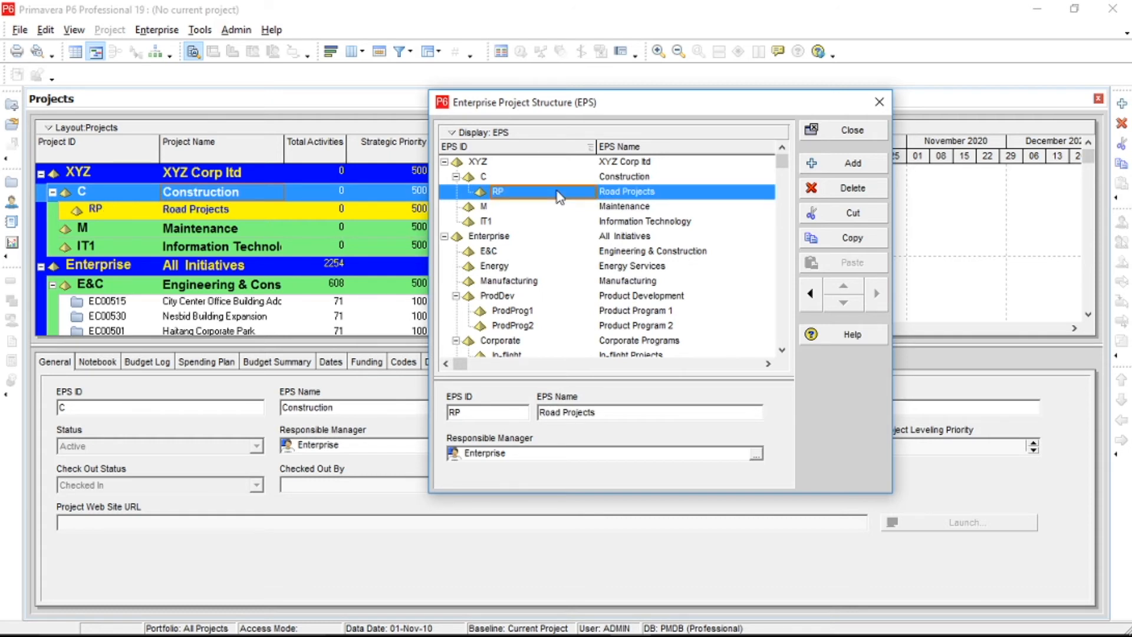
Add a second child EPS node under Construction with the name High Rise Building and the EPS ID HRB.
{"action": "left_click", "coordinate": [828, 168]}
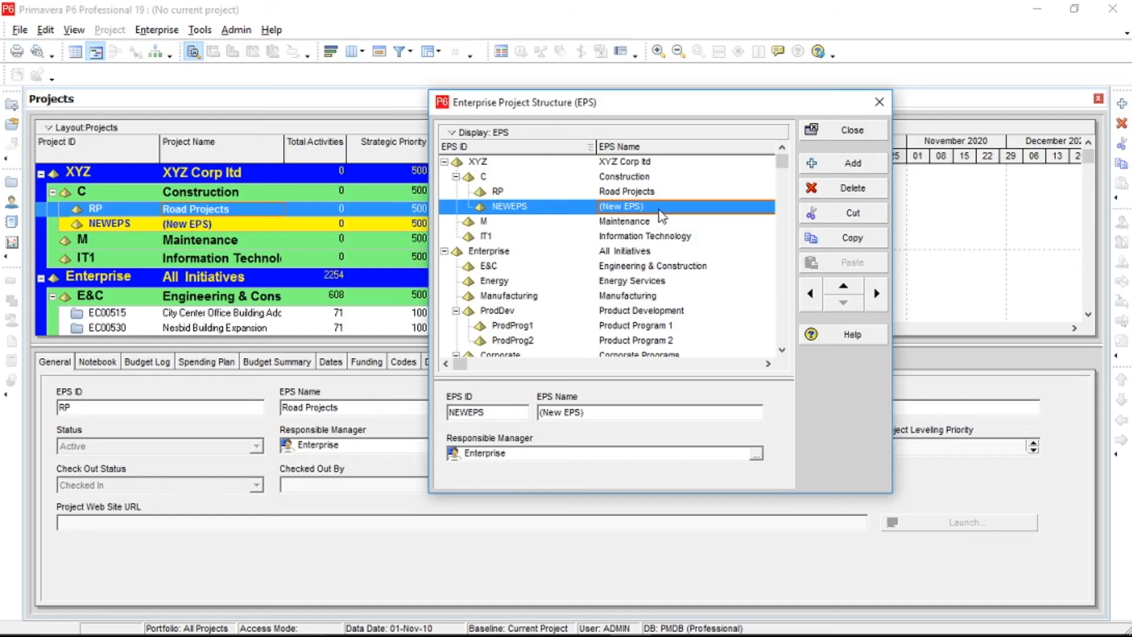
{"action": "left_click", "coordinate": [659, 210]}
{"action": "type", "text": "High Rise"}
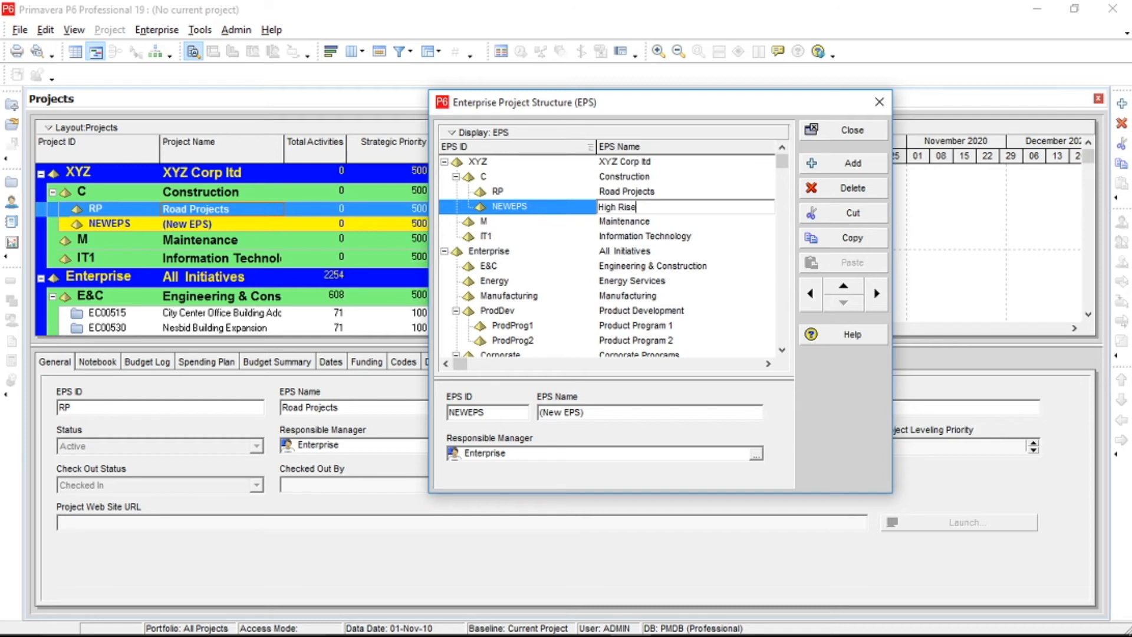
{"action": "type", "text": " Building"}
{"action": "left_click", "coordinate": [561, 208]}
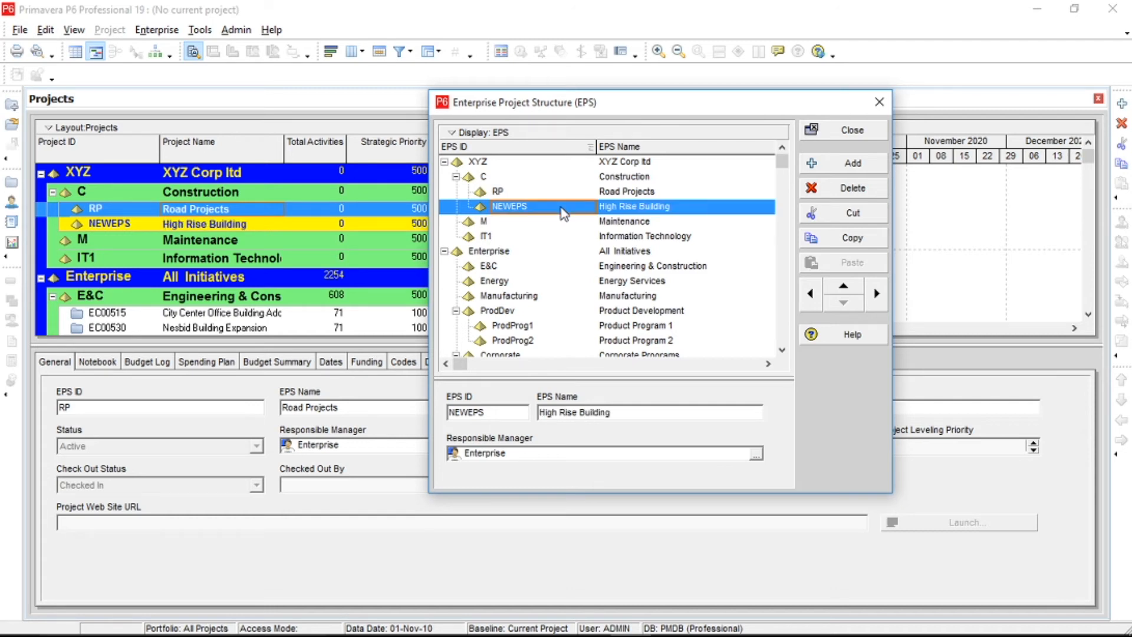
{"action": "left_click", "coordinate": [561, 207]}
{"action": "type", "text": "HRB"}
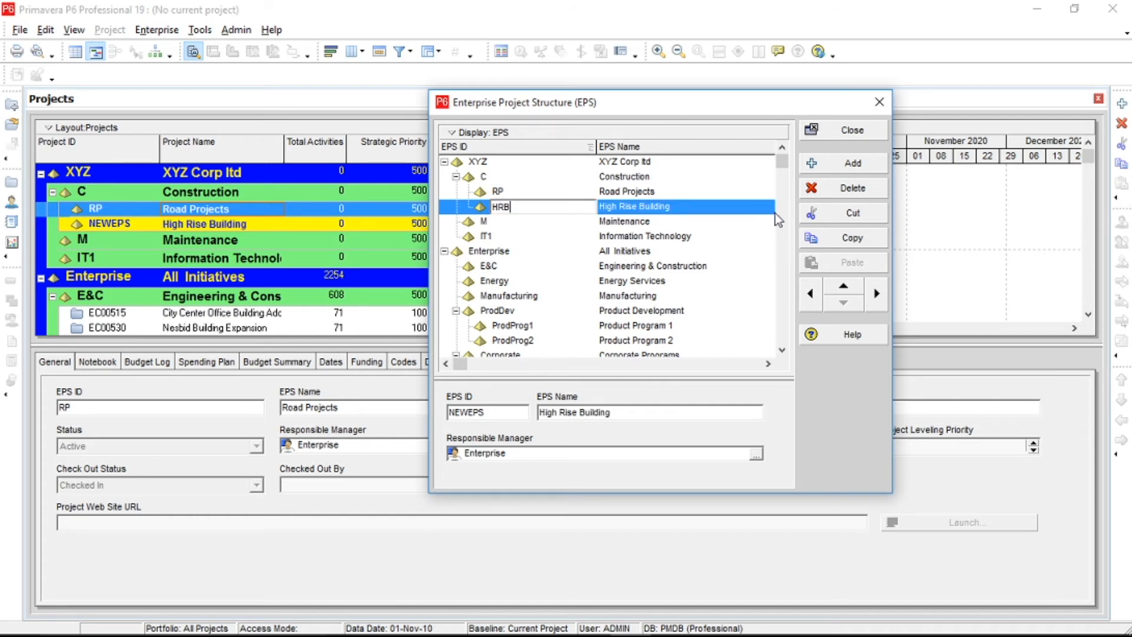
Add a child EPS node under Maintenance with the name Power Plant and the EPS ID PP.
{"action": "left_click", "coordinate": [649, 223]}
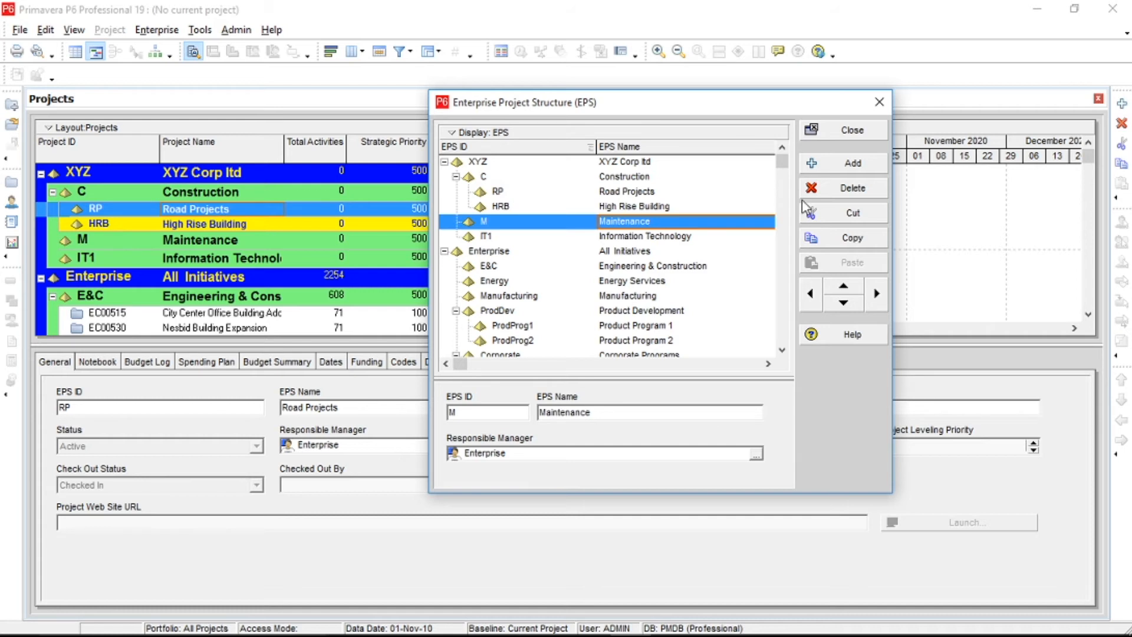
{"action": "left_click", "coordinate": [850, 165]}
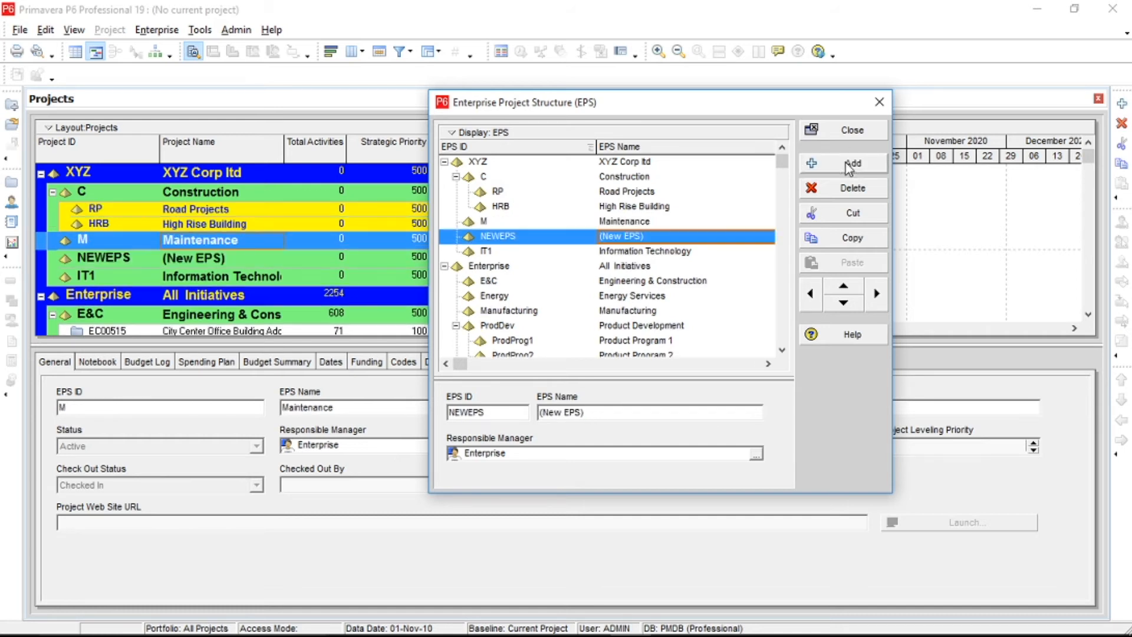
{"action": "left_click", "coordinate": [877, 294]}
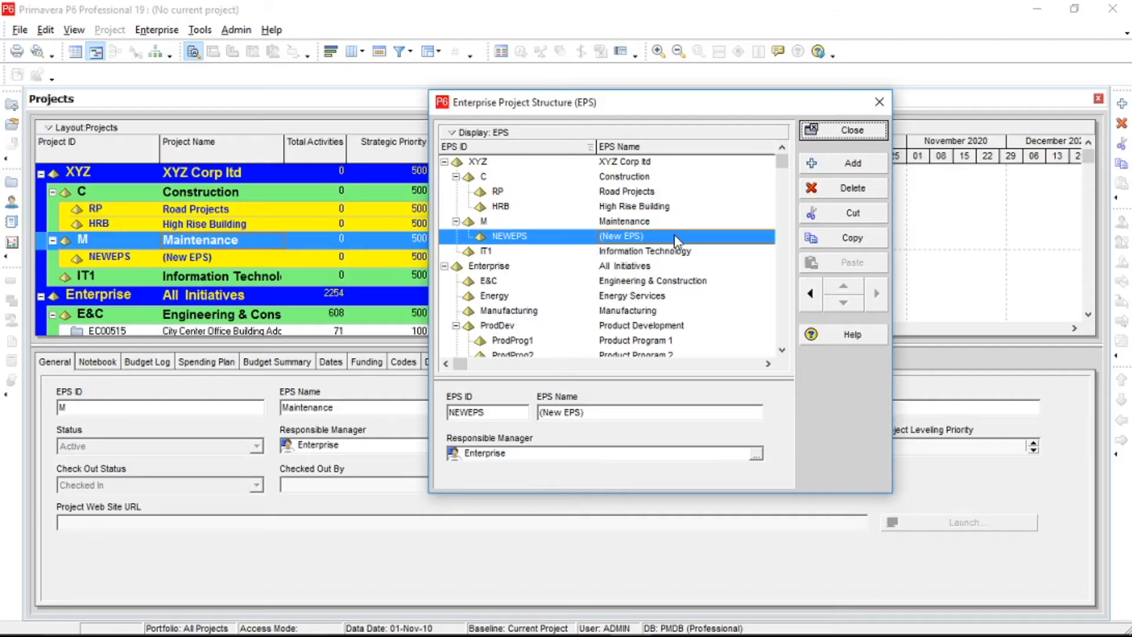
{"action": "left_click", "coordinate": [678, 236]}
{"action": "type", "text": "Po"}
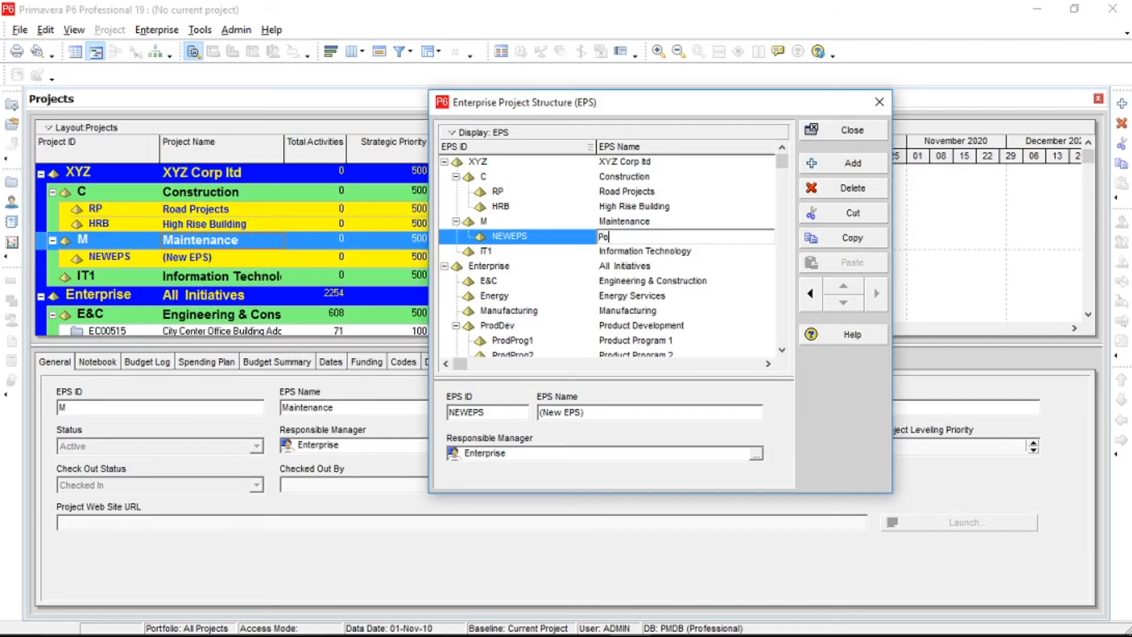
{"action": "type", "text": "wer Plant"}
{"action": "key", "text": "Return"}
{"action": "left_click", "coordinate": [575, 239]}
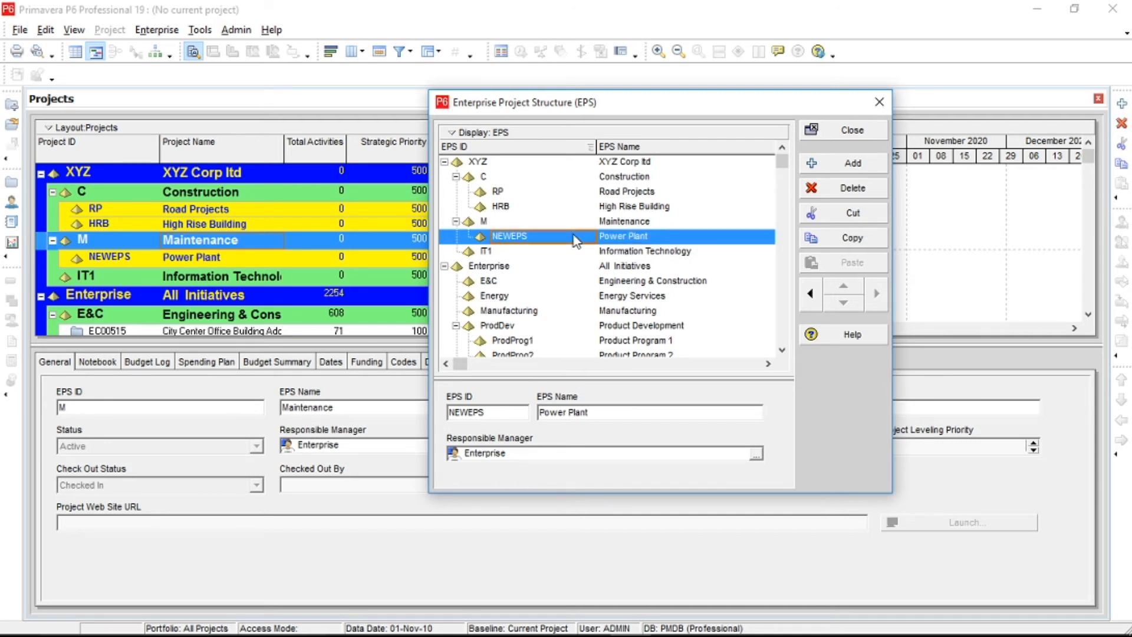
{"action": "type", "text": "PP"}
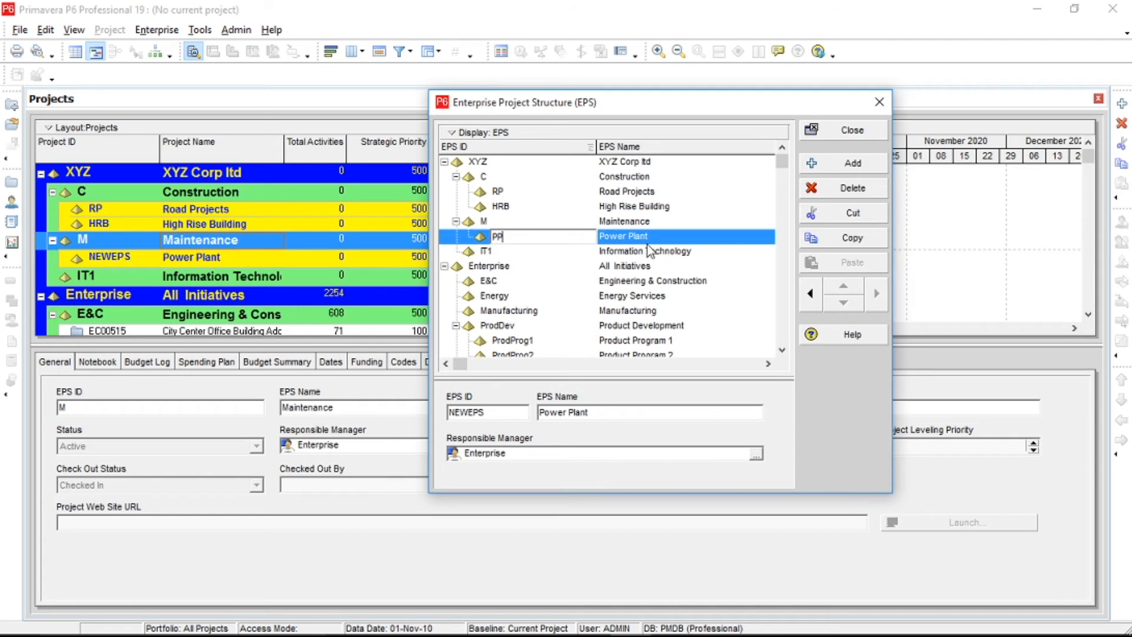
Add a second child EPS node under Maintenance with the name Water Treatment Plant and the EPS ID WTP.
{"action": "left_click", "coordinate": [840, 170]}
{"action": "left_click", "coordinate": [667, 257]}
{"action": "type", "text": "Water Treatment Plant"}
{"action": "key", "text": "shift+Tab"}
{"action": "type", "text": "WTP"}
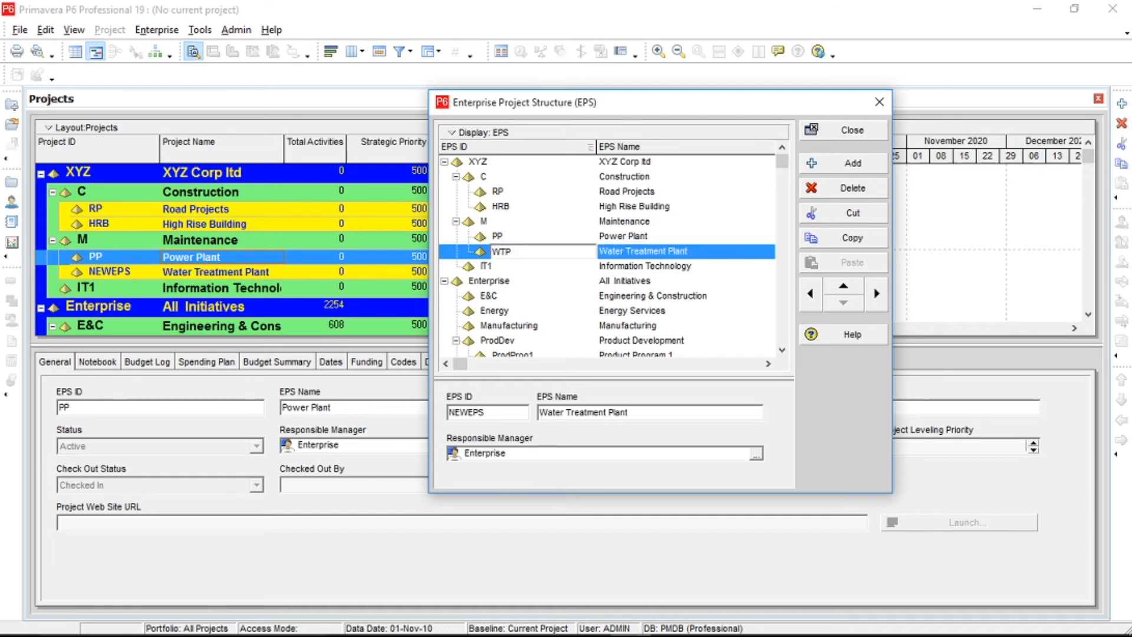
Add a child EPS node under Information Technology with the name Data Center Consolidation and the EPS ID DCS, and close the structure dialog.
{"action": "left_click", "coordinate": [676, 266]}
{"action": "left_click", "coordinate": [866, 171]}
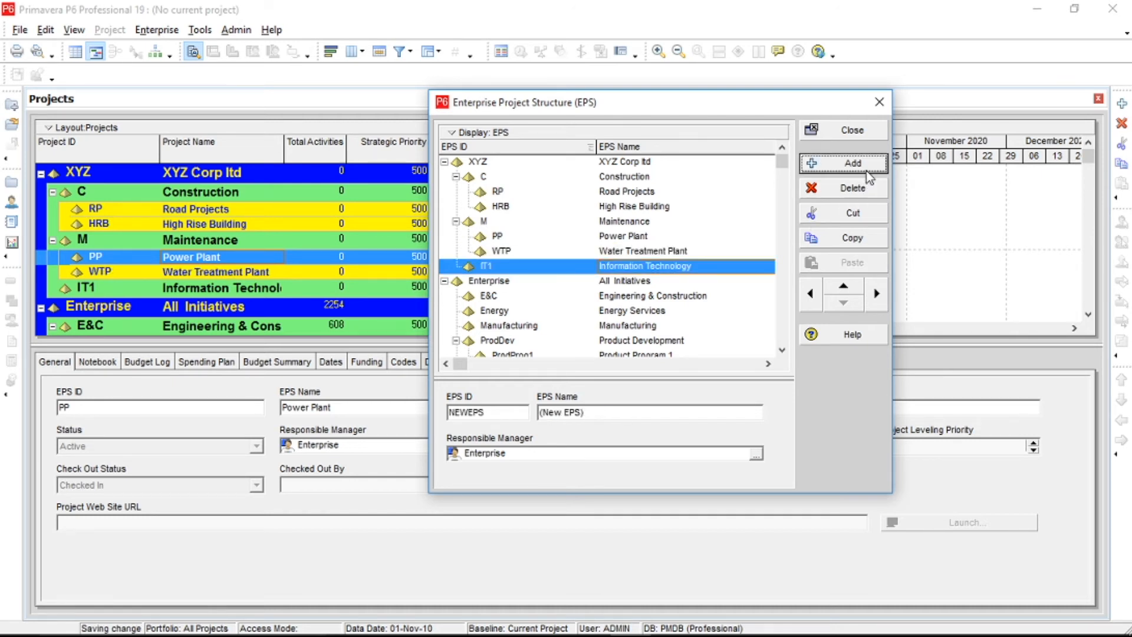
{"action": "left_click", "coordinate": [878, 298]}
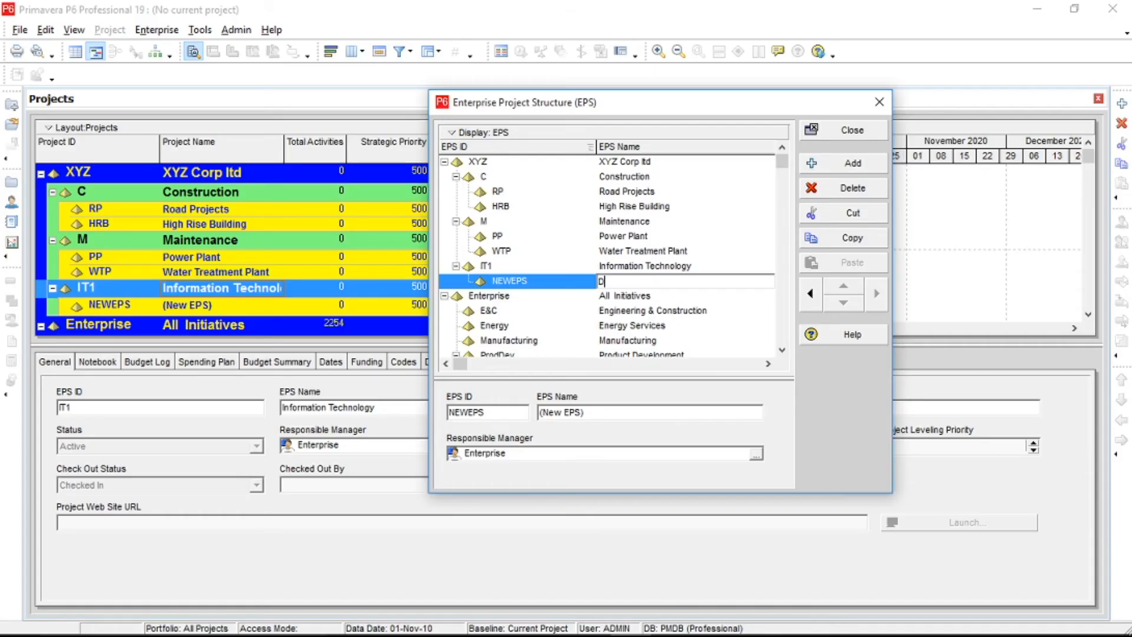
{"action": "type", "text": "ata Center Consolidation"}
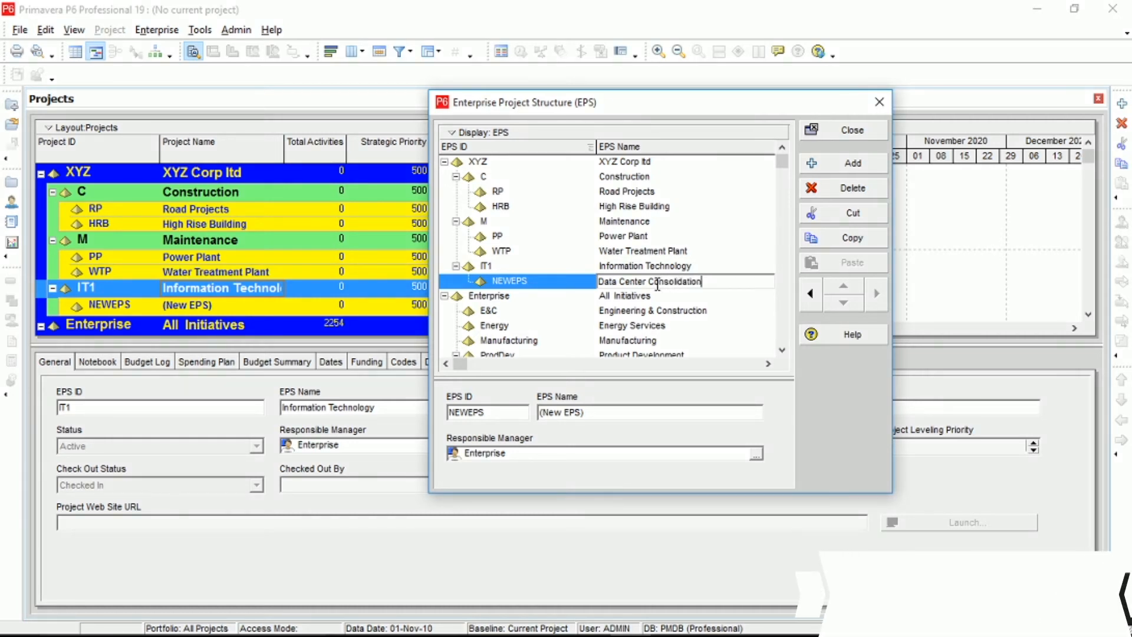
{"action": "left_click", "coordinate": [562, 282]}
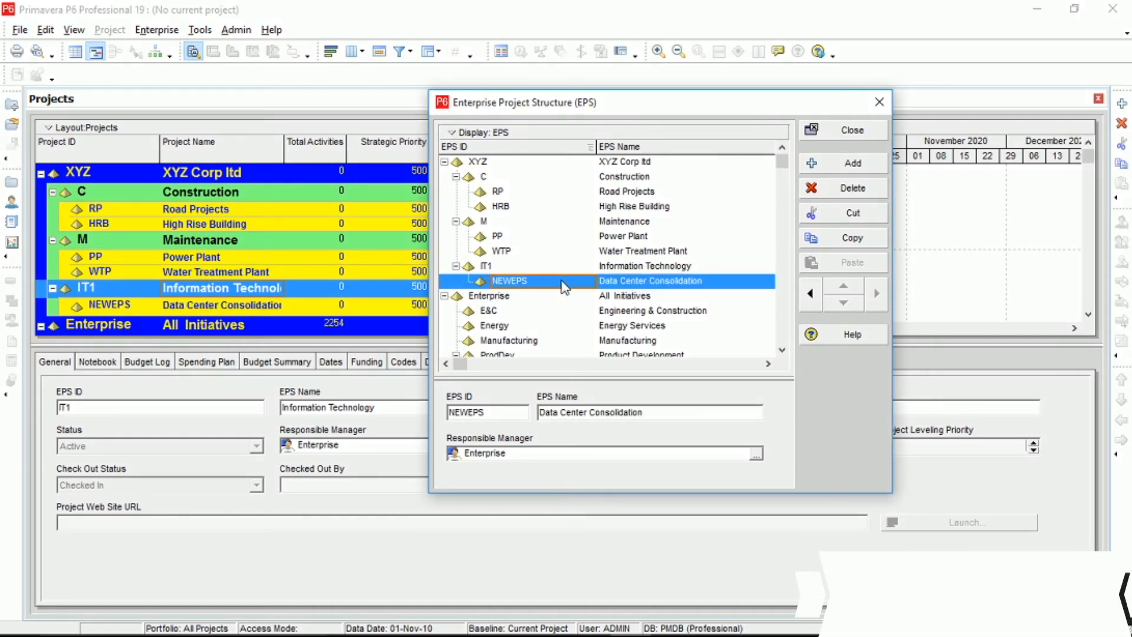
{"action": "left_click", "coordinate": [564, 287]}
{"action": "type", "text": "DCS"}
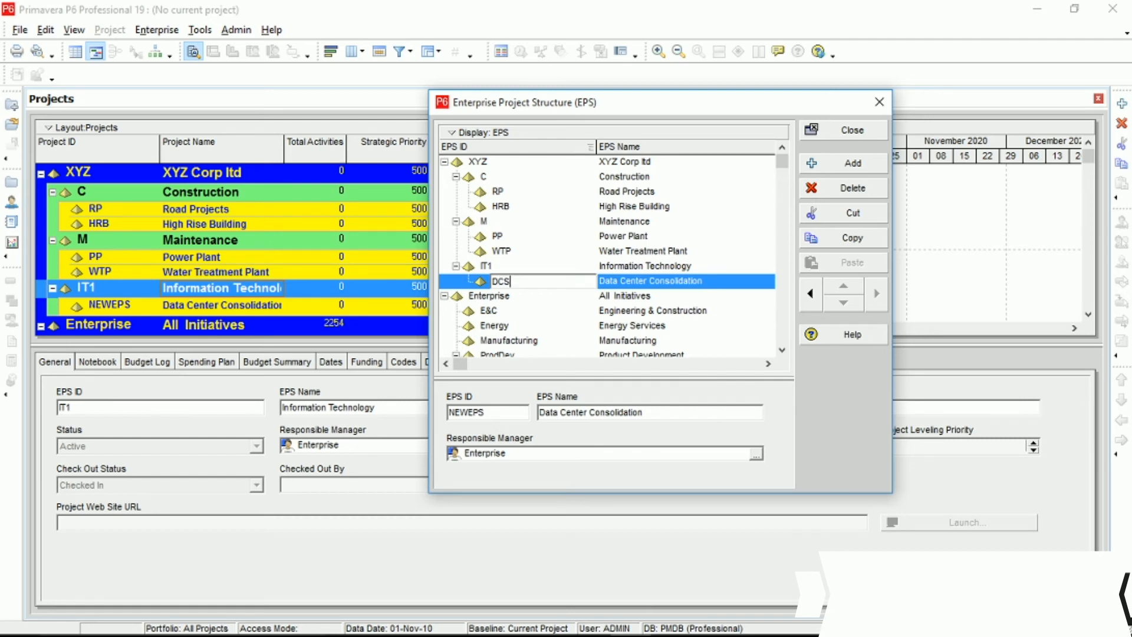
{"action": "key", "text": "Return"}
{"action": "left_click", "coordinate": [843, 129]}
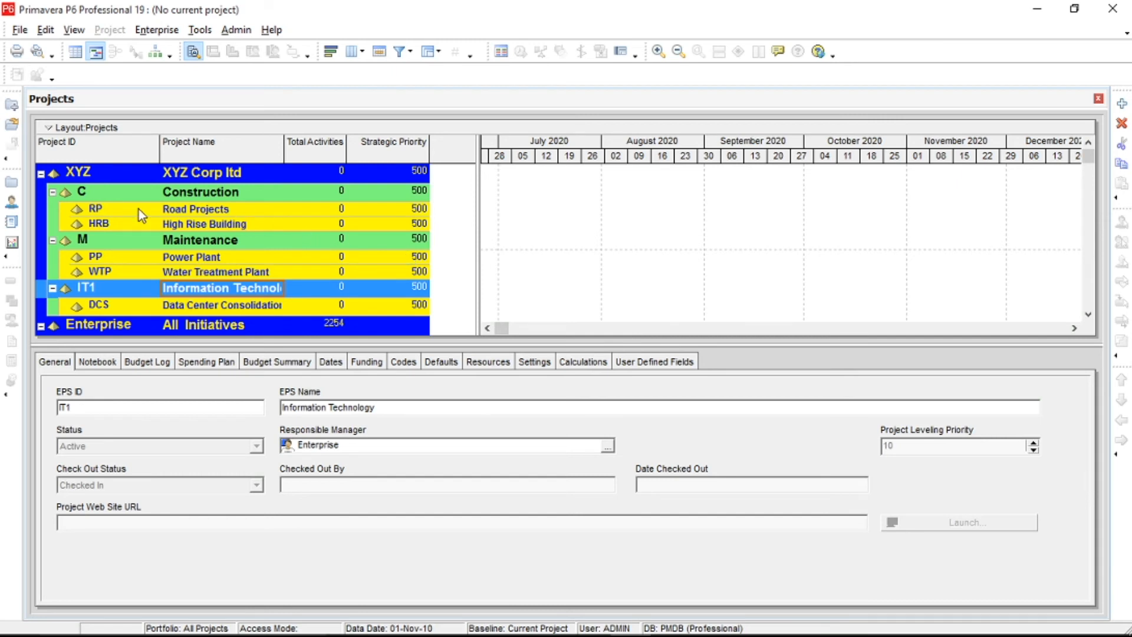
Examine the XYZ Corp ltd hierarchy in the project list, going through the Construction, Road Projects, High Rise Building and Power Plant nodes.
{"action": "left_click", "coordinate": [200, 175]}
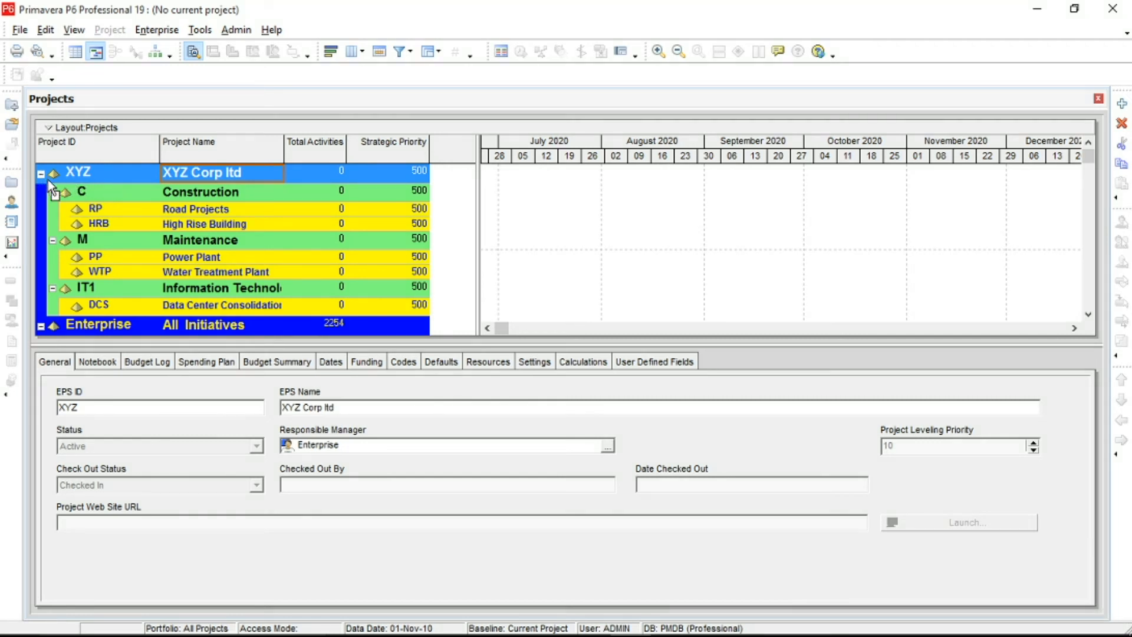
{"action": "left_click", "coordinate": [188, 196]}
{"action": "left_click", "coordinate": [189, 213]}
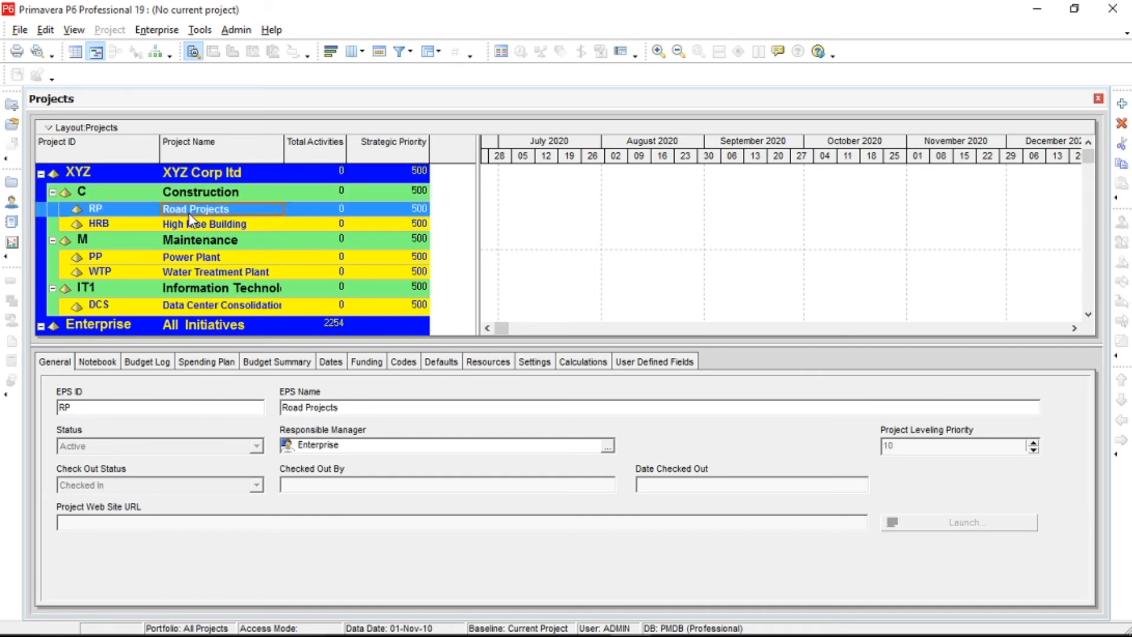
{"action": "left_click", "coordinate": [201, 310]}
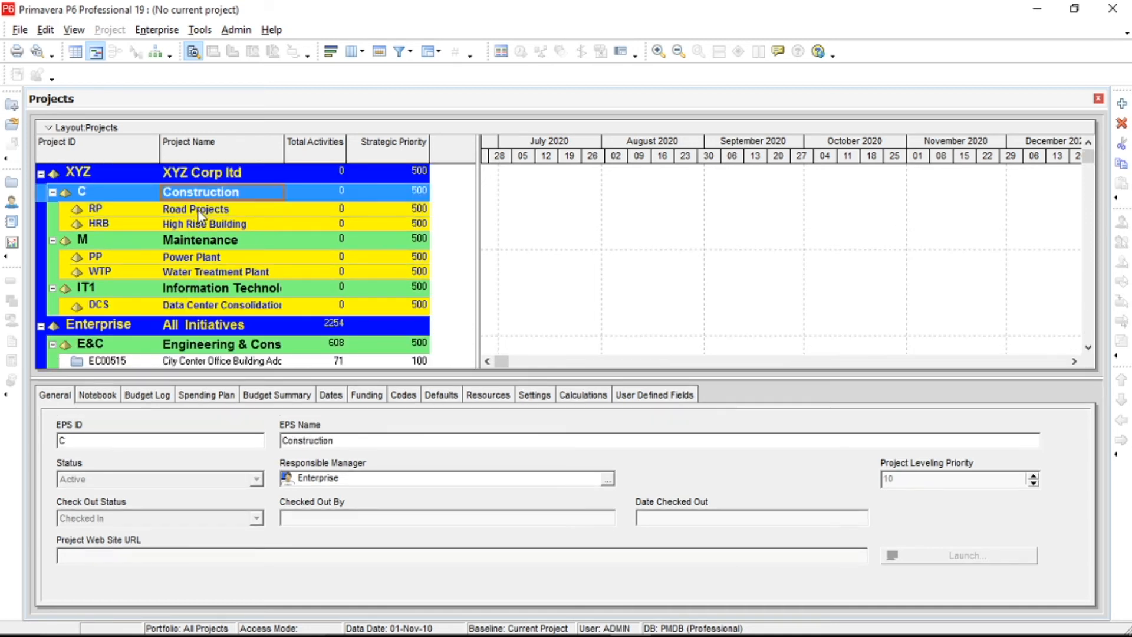
{"action": "left_click", "coordinate": [197, 210]}
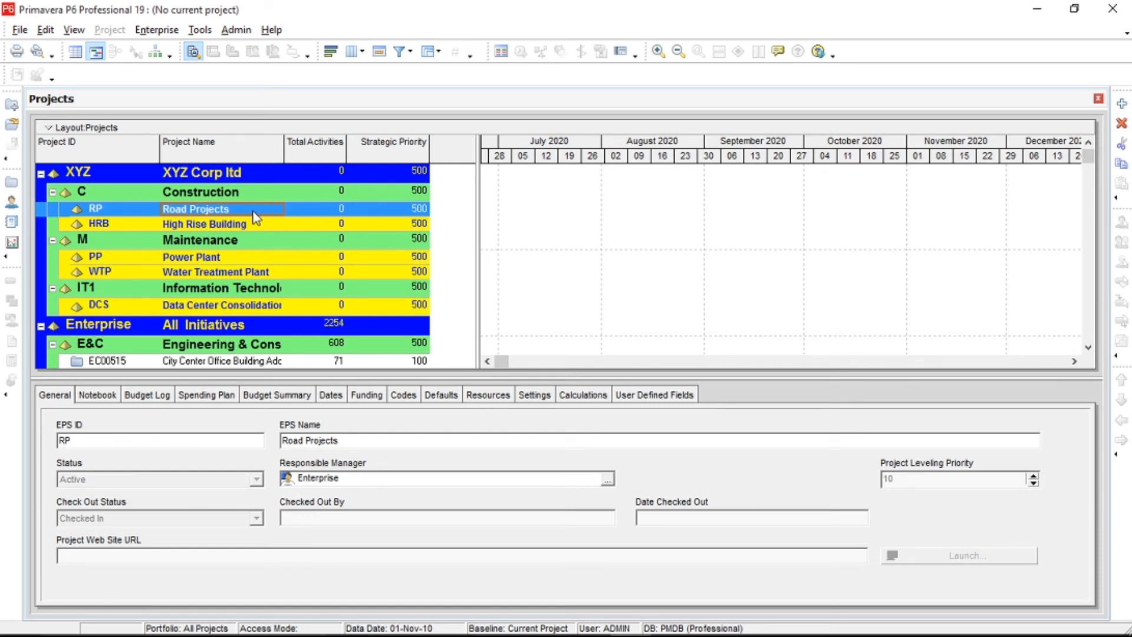
{"action": "left_click", "coordinate": [310, 212]}
{"action": "left_click", "coordinate": [218, 210]}
{"action": "left_click", "coordinate": [189, 227]}
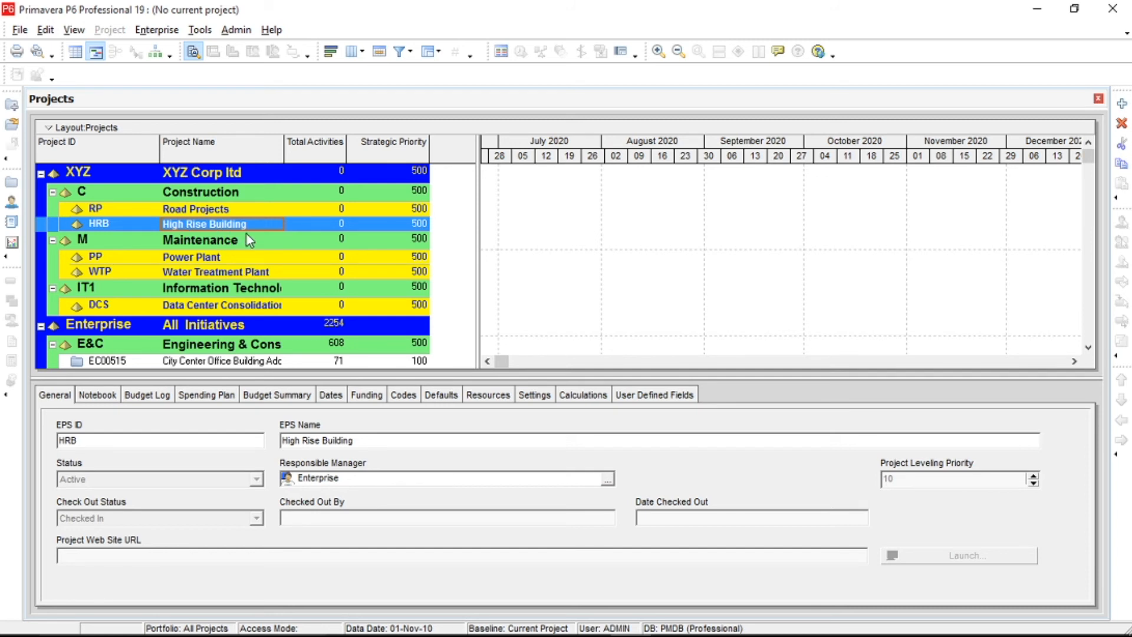
{"action": "left_click", "coordinate": [235, 263]}
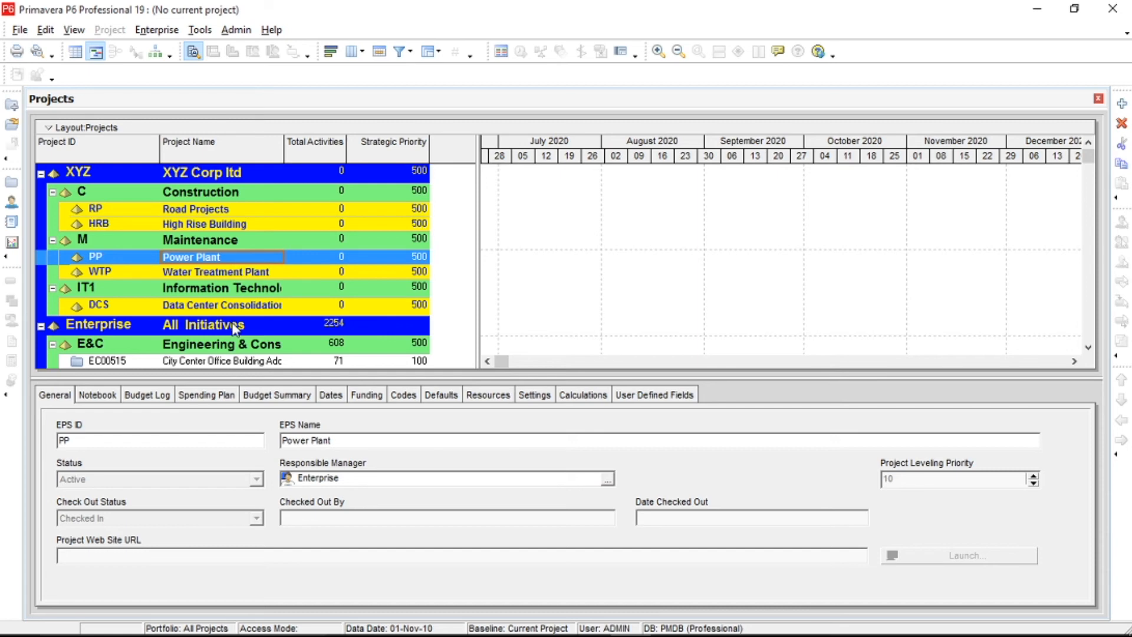
Reopen the enterprise project structure and display it as a chart.
{"action": "left_click", "coordinate": [156, 30]}
{"action": "left_click", "coordinate": [216, 67]}
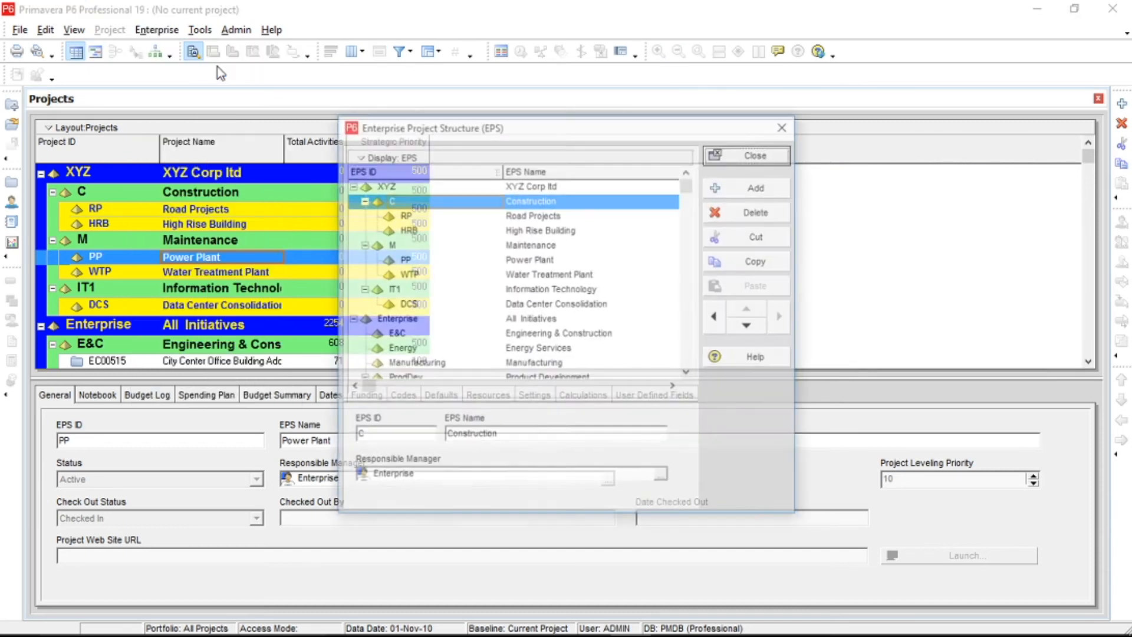
{"action": "right_click", "coordinate": [469, 206]}
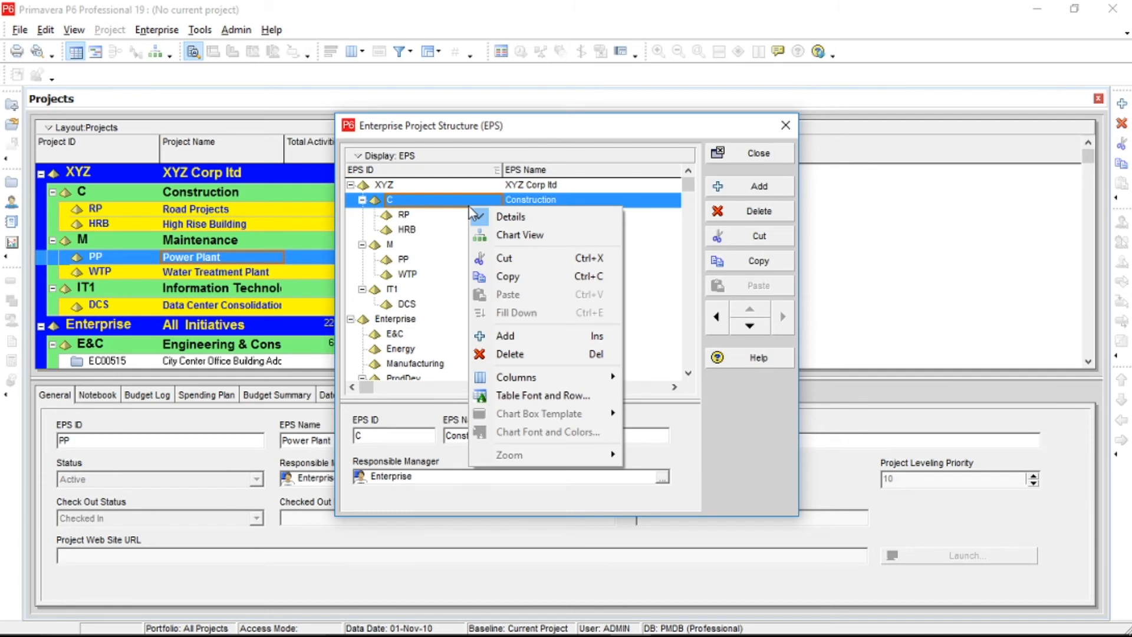
{"action": "left_click", "coordinate": [564, 246]}
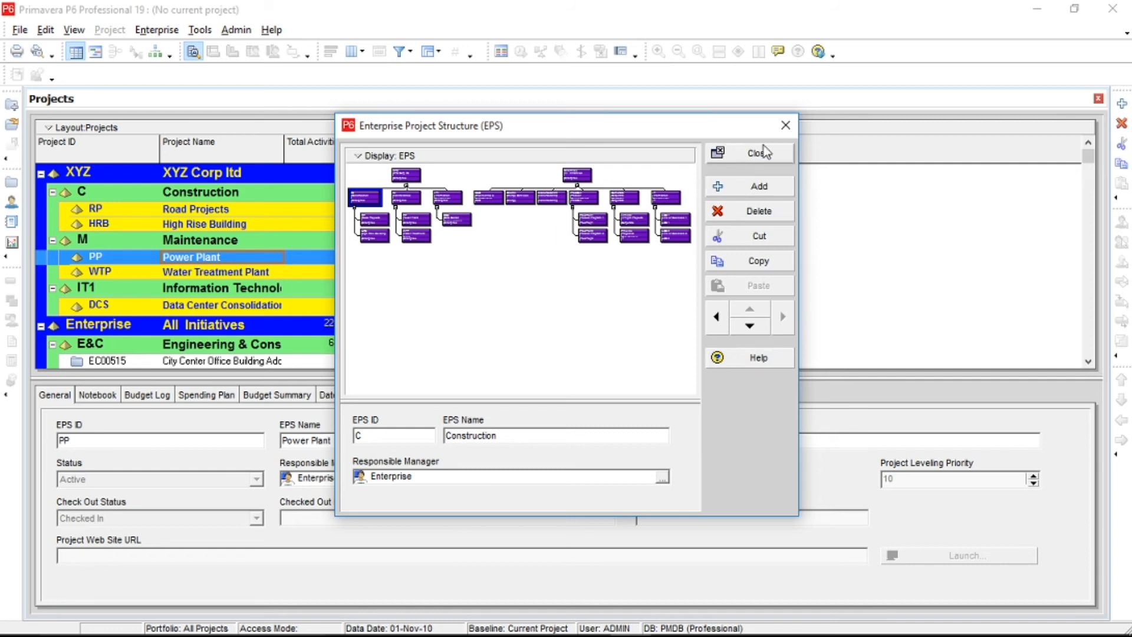
Enlarge the Enterprise Project Structure window to cover most of the screen and reposition it slightly lower.
{"action": "left_click_drag", "start_coordinate": [741, 117], "coordinate": [728, 31]}
{"action": "left_click_drag", "start_coordinate": [799, 271], "coordinate": [1072, 252]}
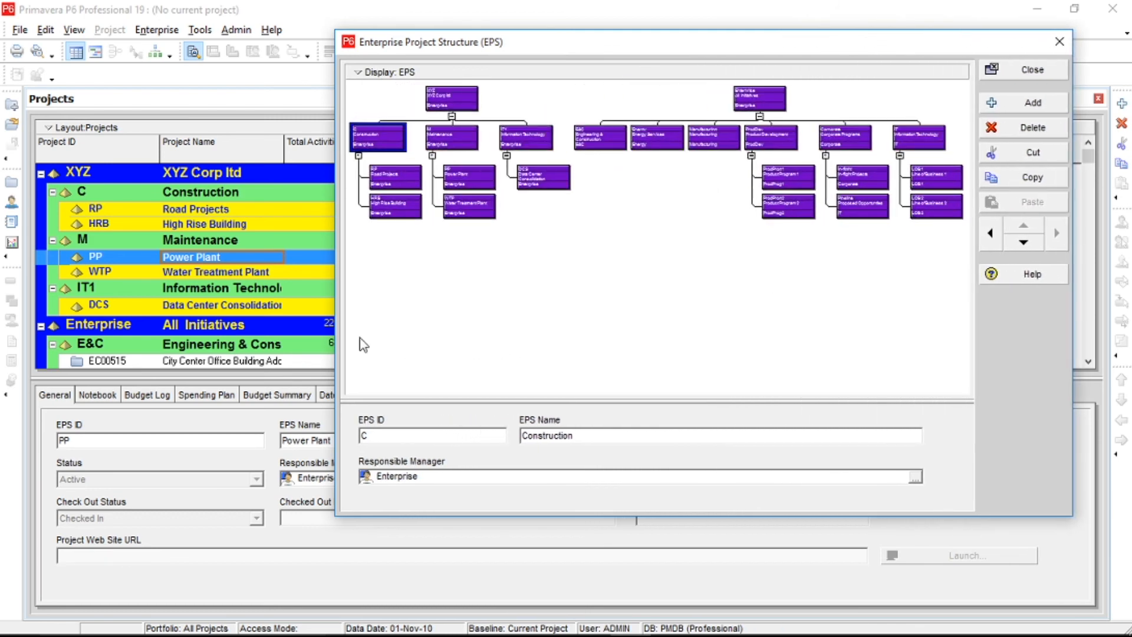
{"action": "left_click_drag", "start_coordinate": [335, 315], "coordinate": [46, 314]}
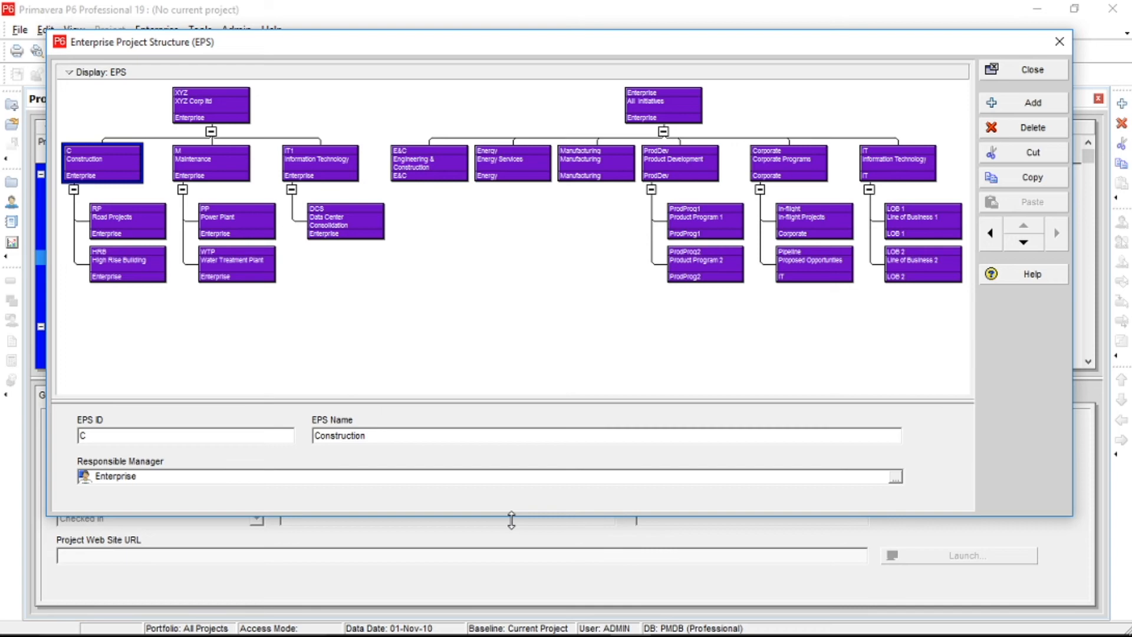
{"action": "left_click_drag", "start_coordinate": [511, 520], "coordinate": [512, 608]}
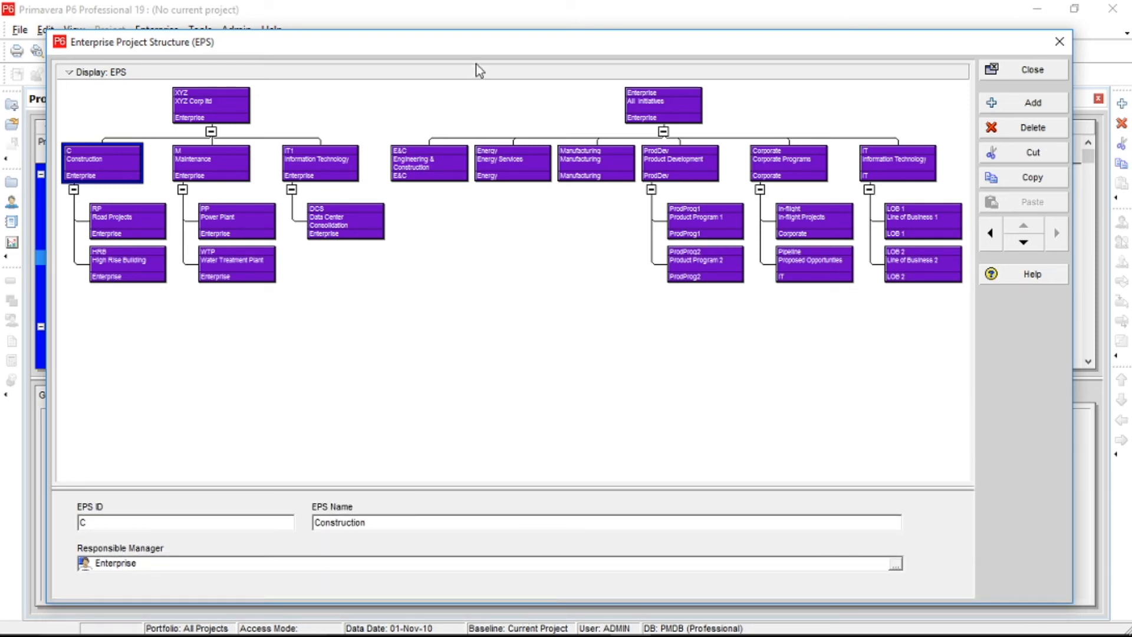
{"action": "left_click_drag", "start_coordinate": [477, 48], "coordinate": [479, 59]}
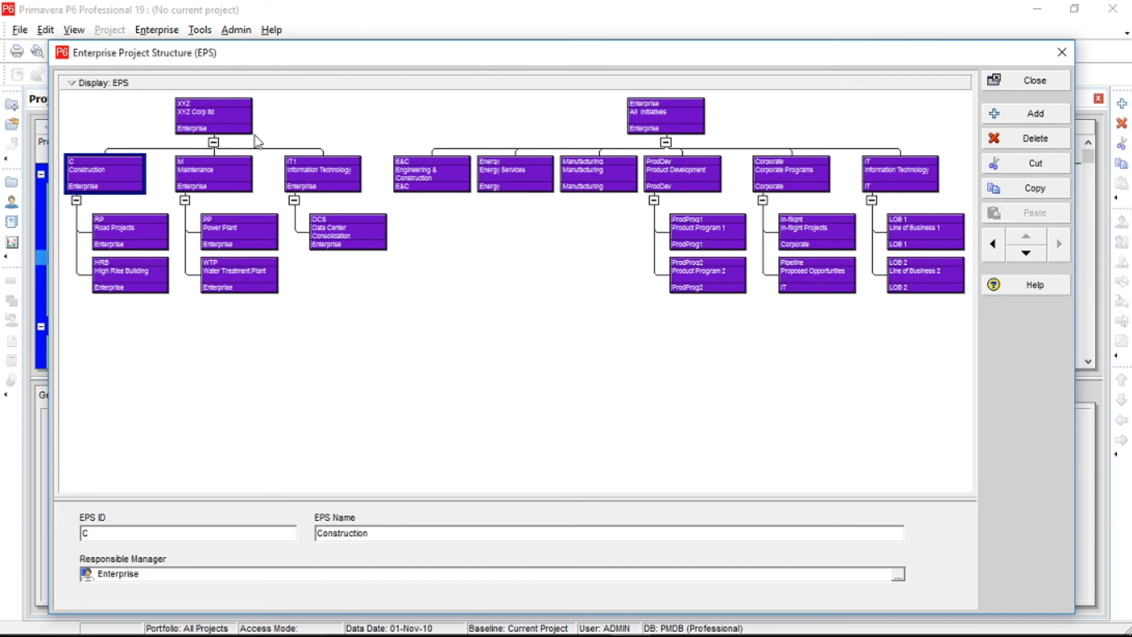
Magnify the EPS chart around the XYZ Corp ltd box to read its branches and child nodes.
{"action": "left_click", "coordinate": [190, 117]}
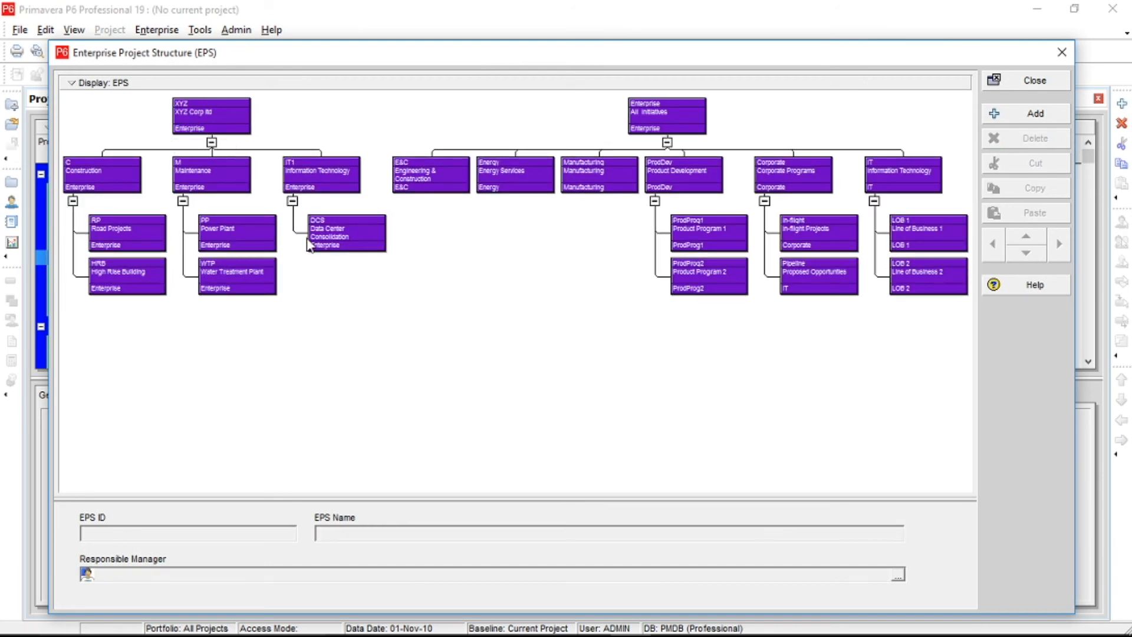
{"action": "double_click", "coordinate": [208, 115]}
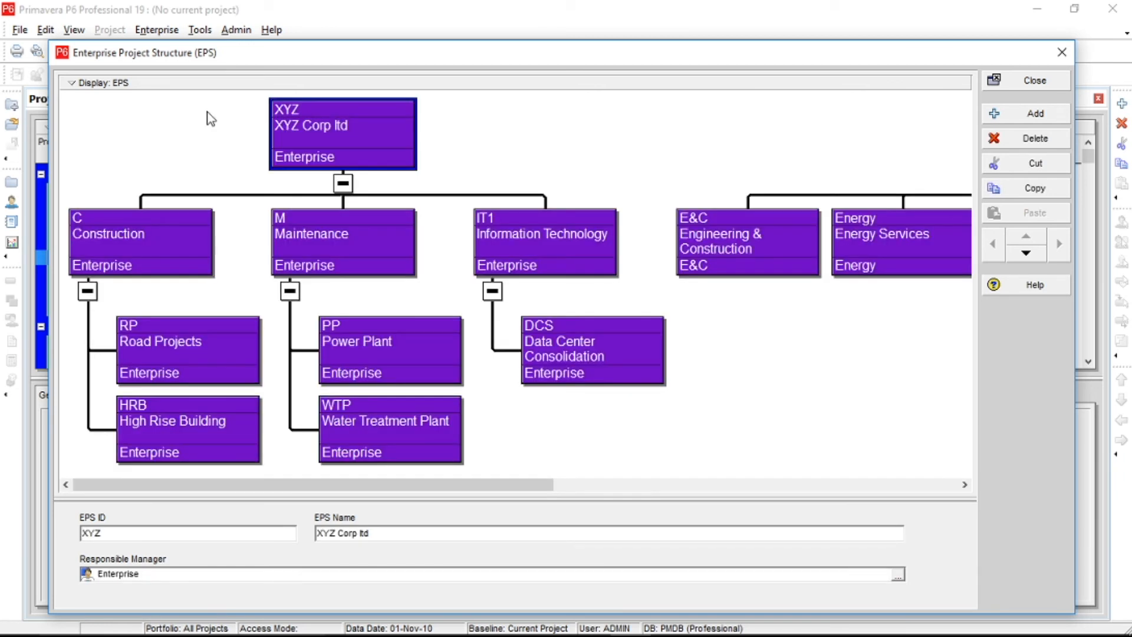
{"action": "left_click", "coordinate": [171, 152]}
{"action": "left_click_drag", "start_coordinate": [147, 490], "coordinate": [114, 501]}
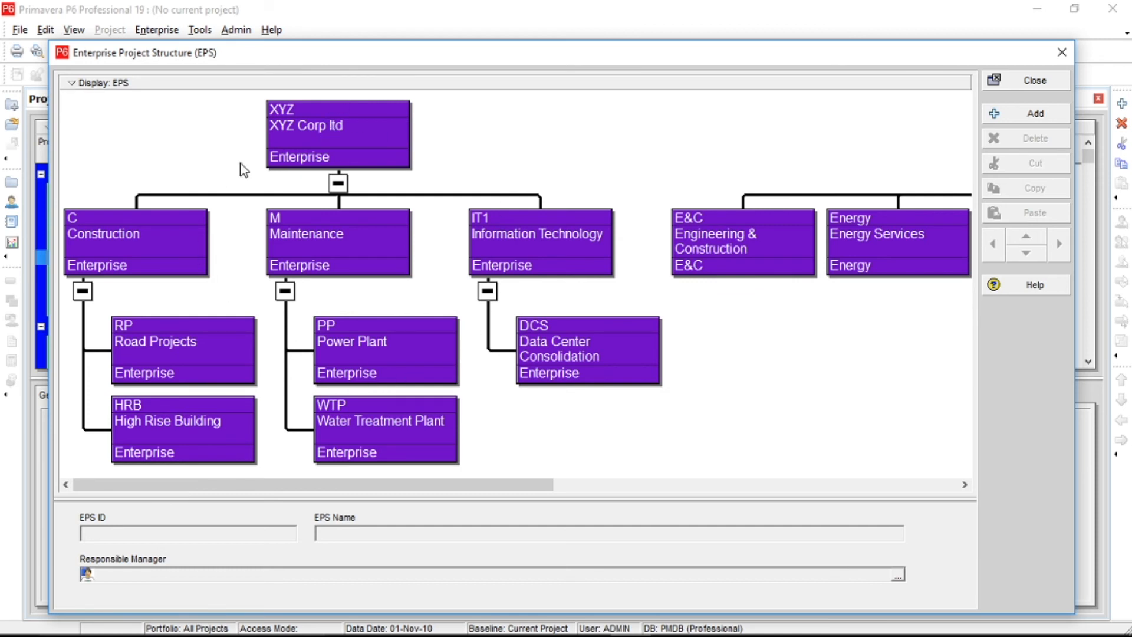
Collapse the Information Technology branch in the EPS chart and expand it again.
{"action": "left_click", "coordinate": [490, 294]}
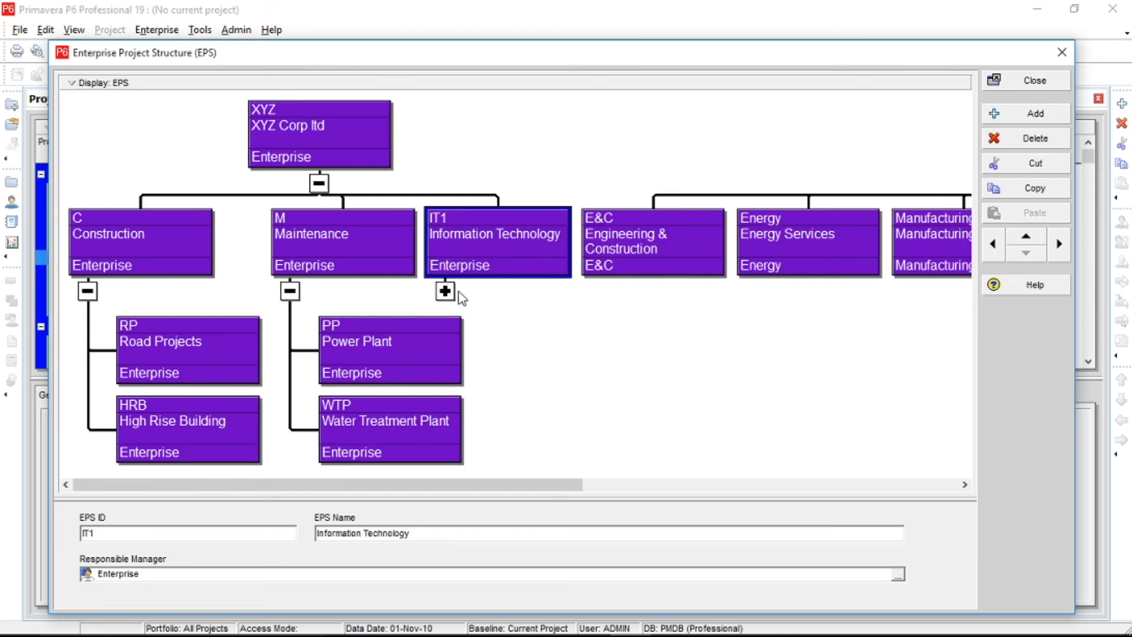
{"action": "left_click", "coordinate": [449, 294]}
{"action": "left_click", "coordinate": [346, 296]}
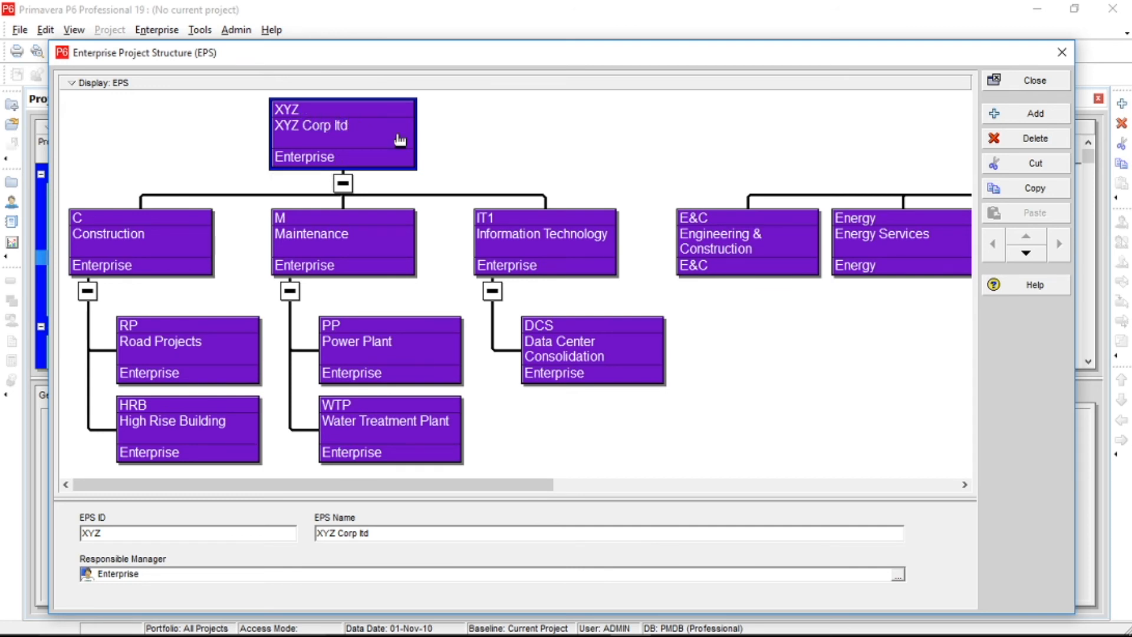
Customize the chart box template by removing the Responsible Manager field, and apply the change to the chart.
{"action": "right_click", "coordinate": [458, 148]}
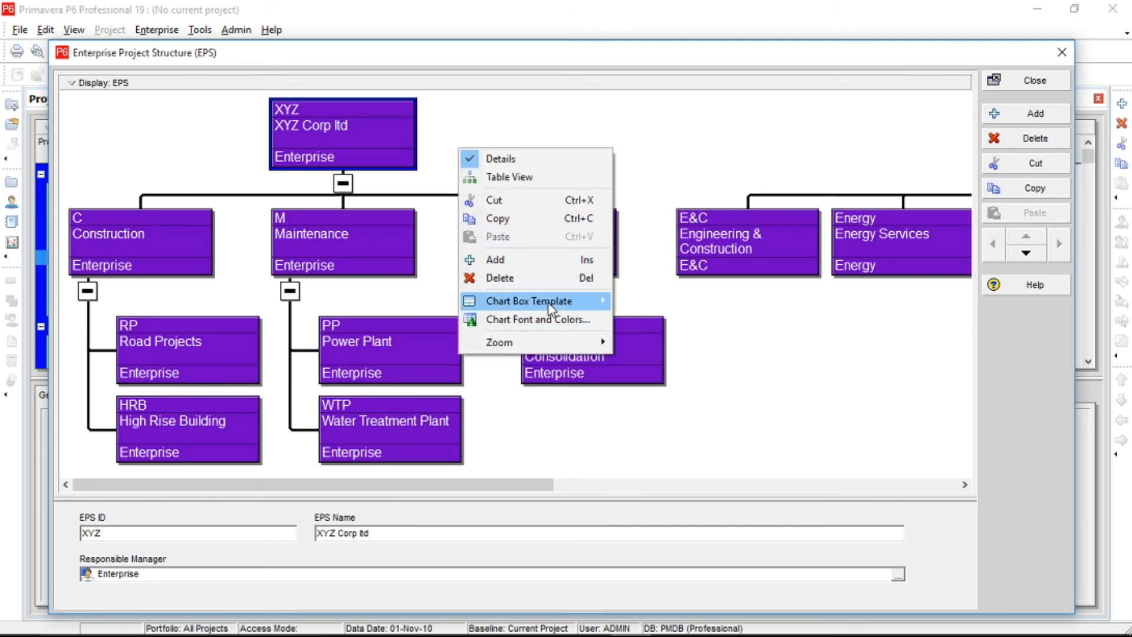
{"action": "mouse_move", "coordinate": [550, 306]}
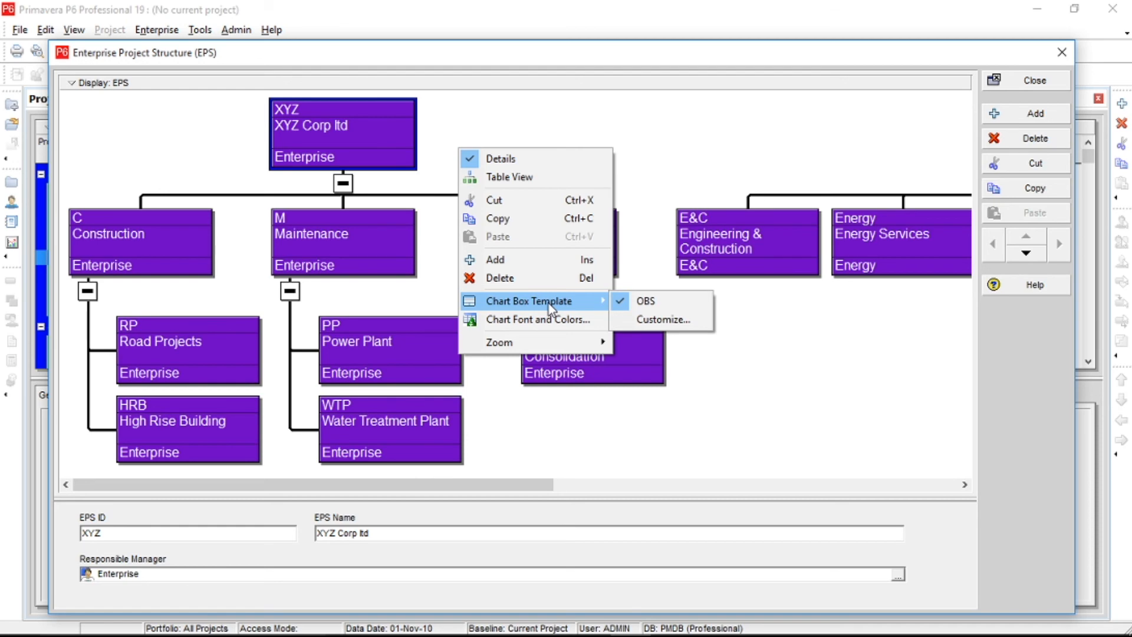
{"action": "left_click", "coordinate": [654, 321]}
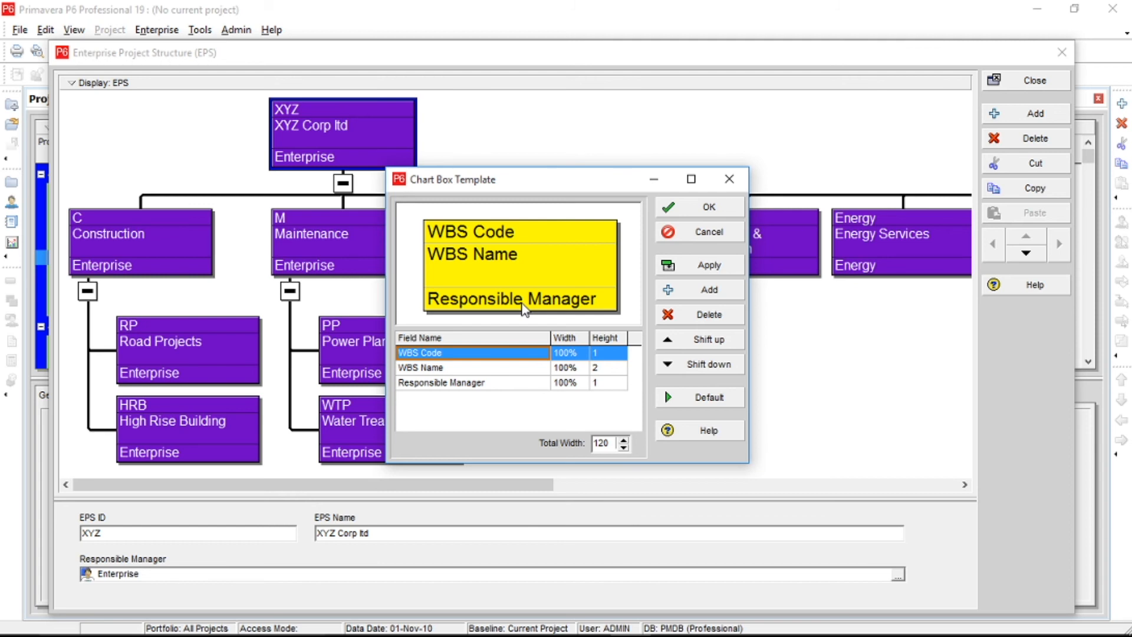
{"action": "left_click", "coordinate": [513, 385]}
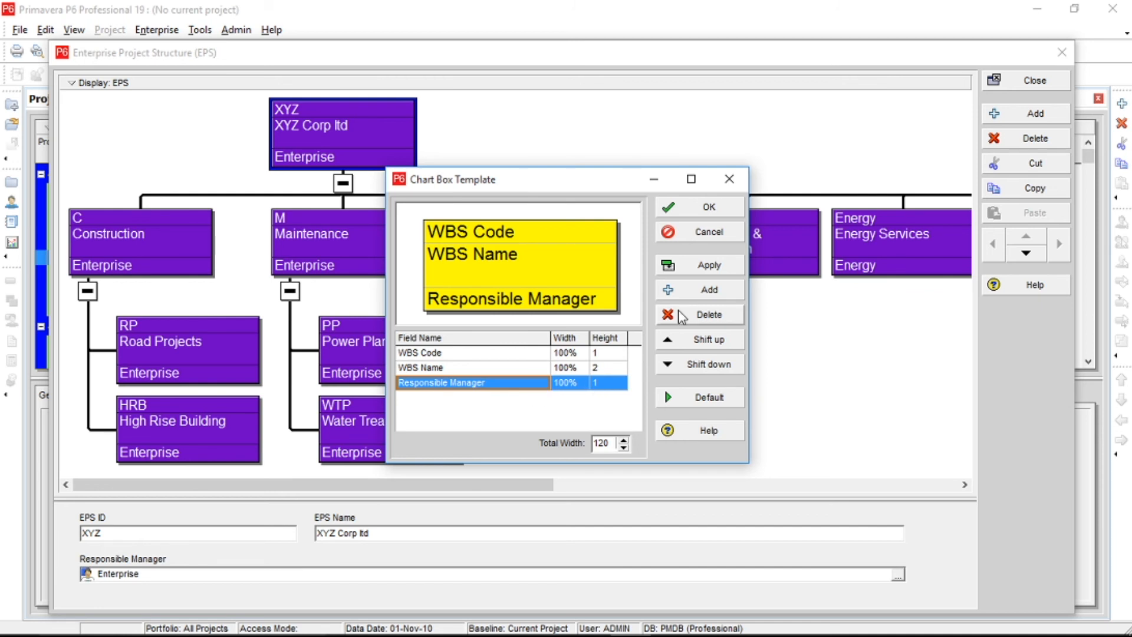
{"action": "left_click", "coordinate": [693, 318]}
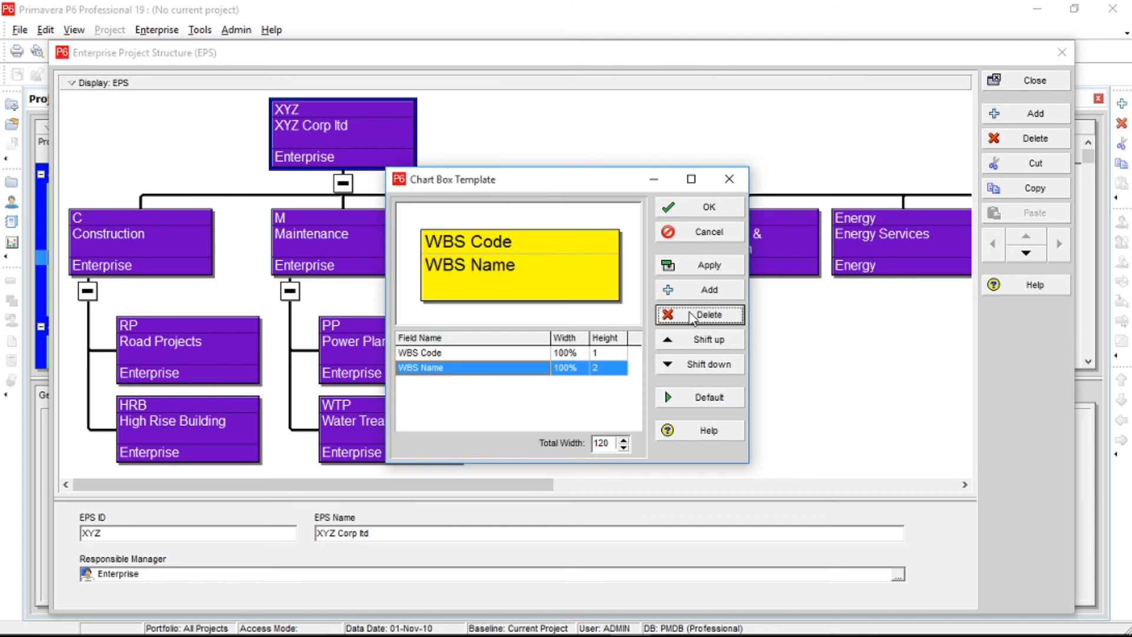
{"action": "left_click", "coordinate": [711, 268]}
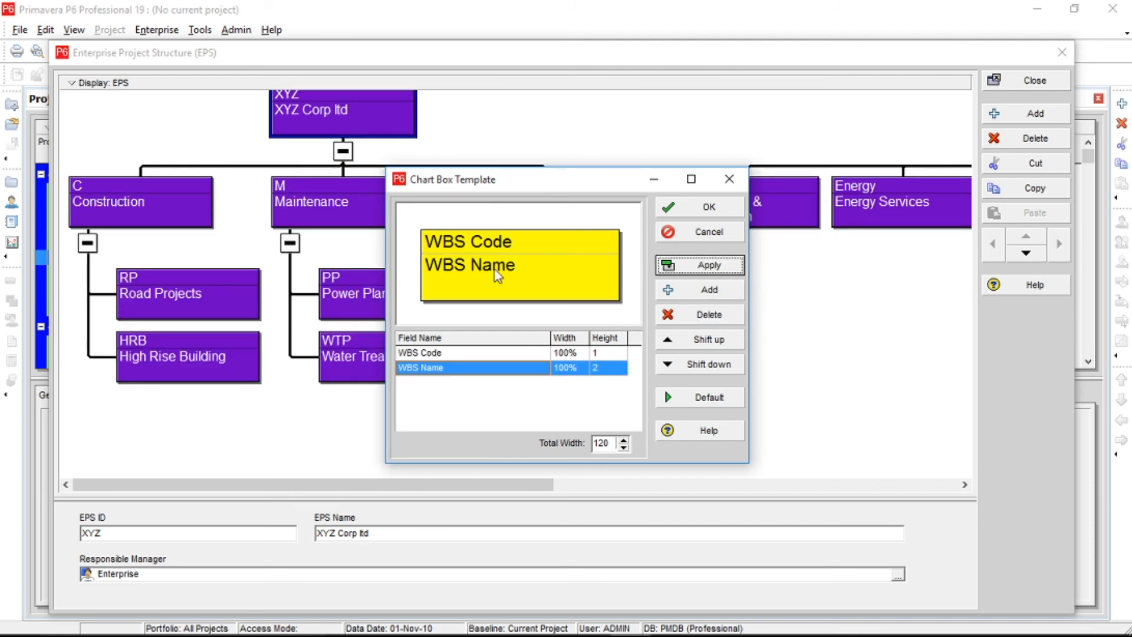
Remove the WBS Code field from the chart box template, leaving only WBS Name, and accept the template.
{"action": "left_click", "coordinate": [461, 354]}
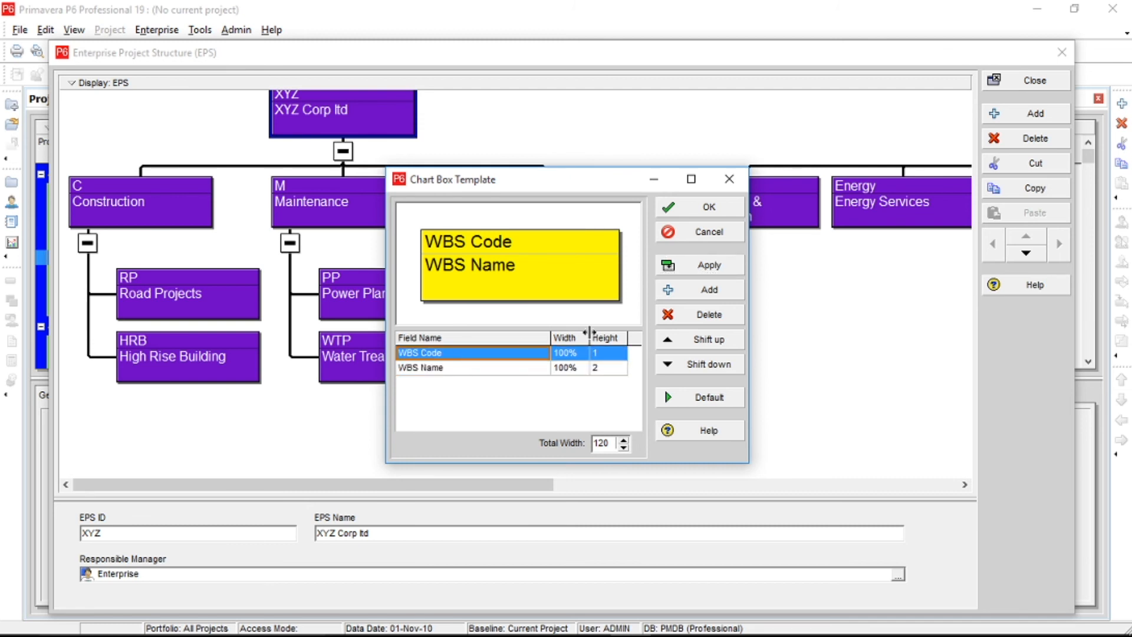
{"action": "left_click", "coordinate": [700, 318]}
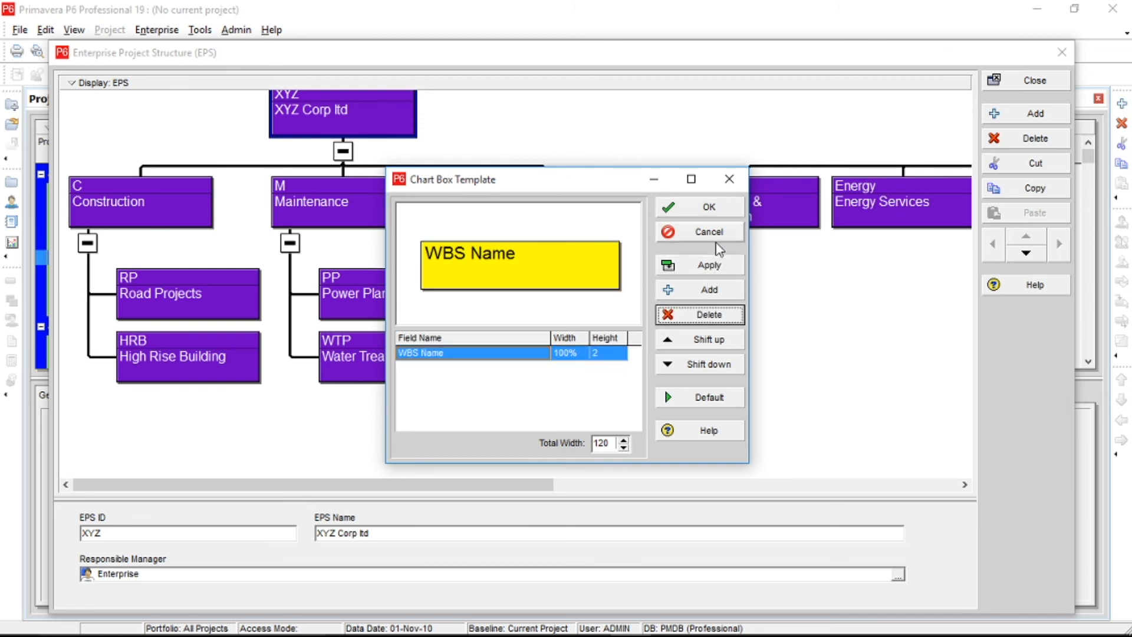
{"action": "left_click", "coordinate": [712, 264]}
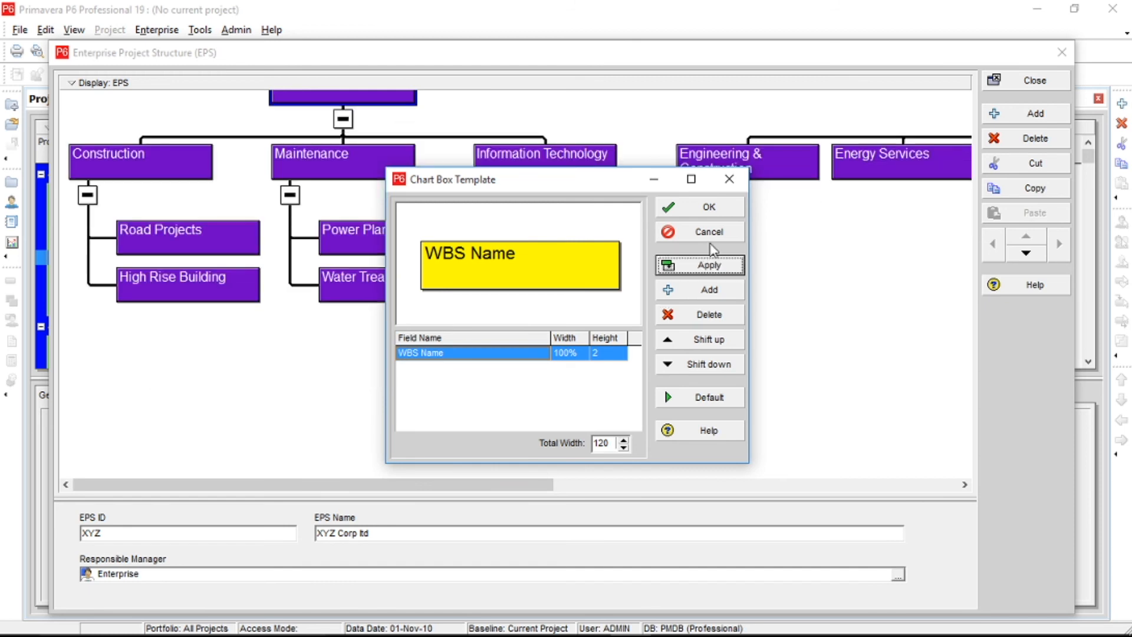
{"action": "left_click", "coordinate": [711, 209]}
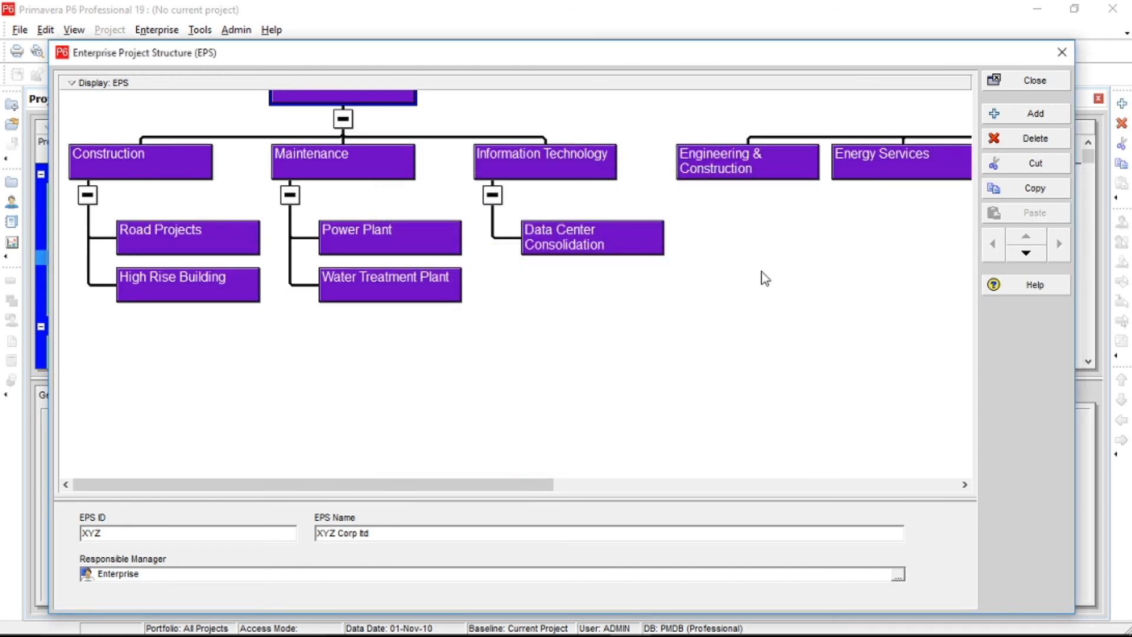
Add the Start field below WBS Name in the chart box template and apply it to the EPS chart.
{"action": "left_click", "coordinate": [609, 204]}
{"action": "mouse_move", "coordinate": [814, 41]}
{"action": "left_mouse_down"}
{"action": "mouse_move", "coordinate": [813, 8]}
{"action": "mouse_move", "coordinate": [815, 25]}
{"action": "left_mouse_up"}
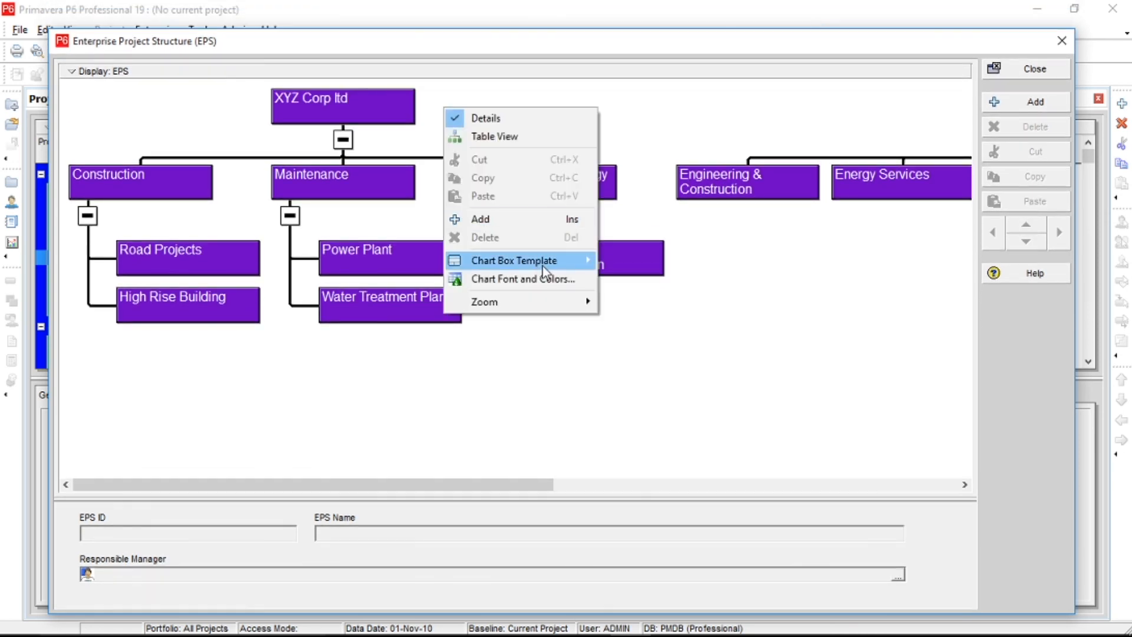
{"action": "mouse_move", "coordinate": [554, 262]}
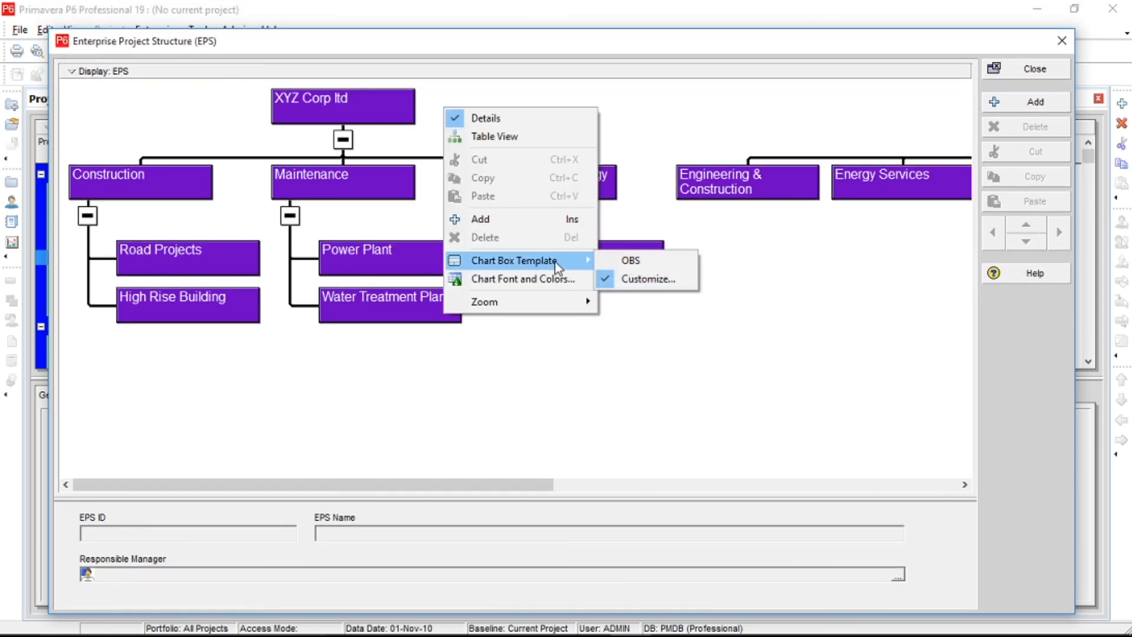
{"action": "left_click", "coordinate": [638, 288]}
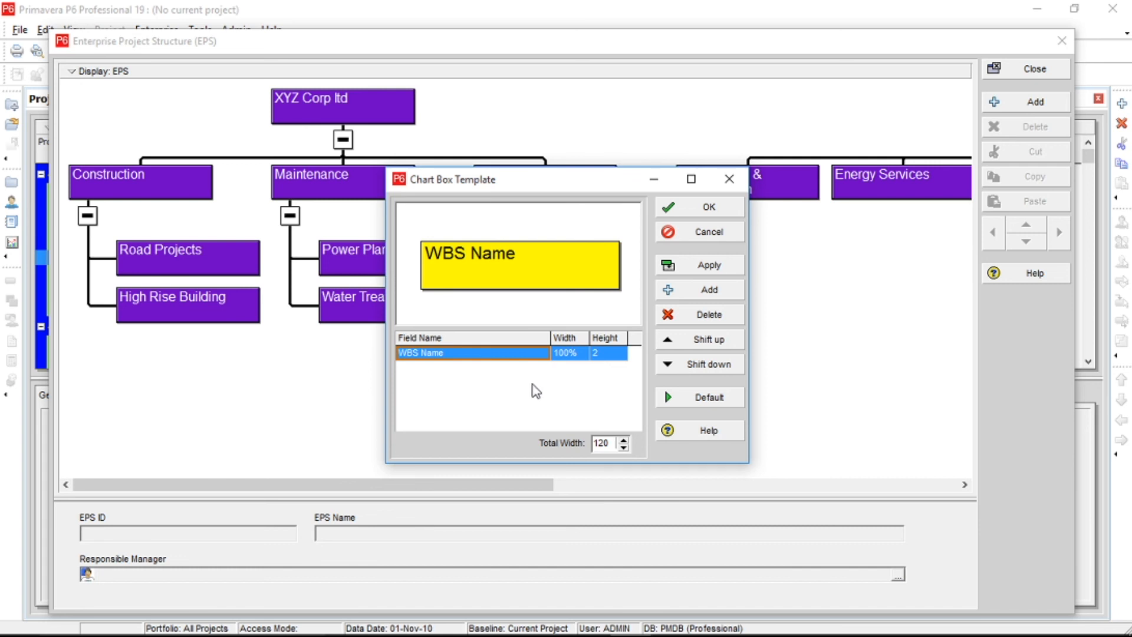
{"action": "left_click", "coordinate": [705, 290]}
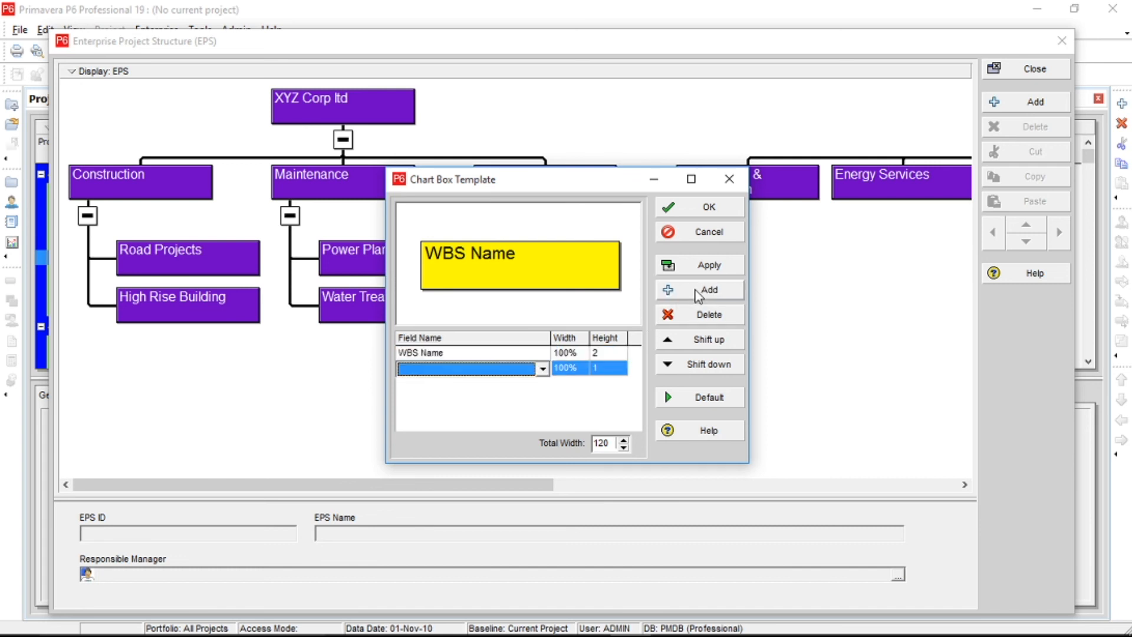
{"action": "left_click", "coordinate": [541, 370]}
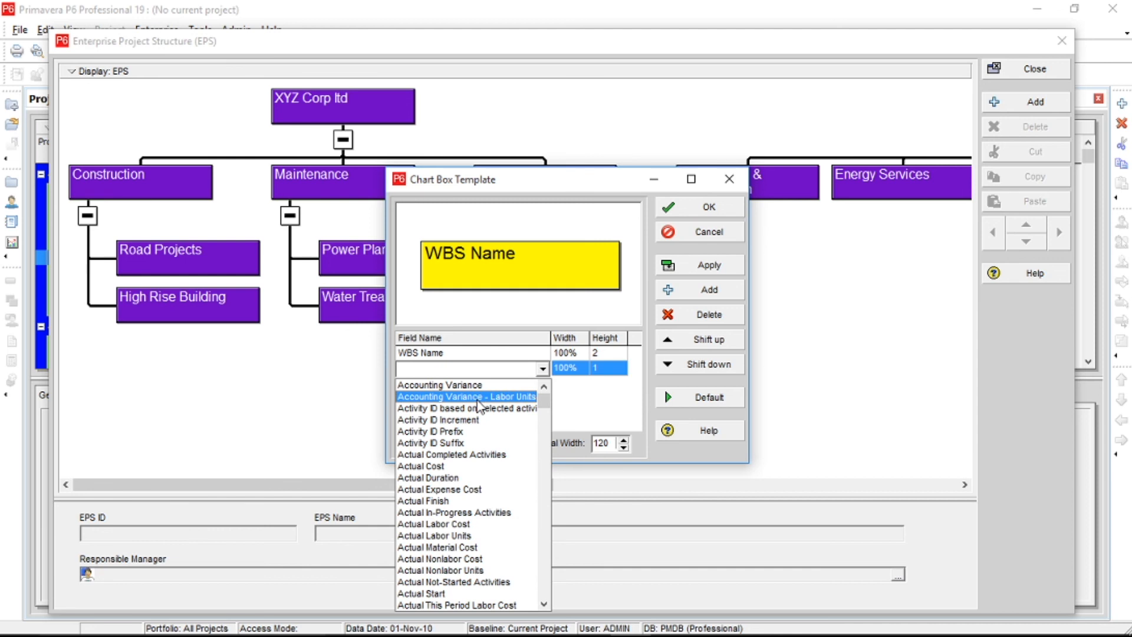
{"action": "left_click", "coordinate": [547, 555]}
{"action": "scroll", "coordinate": [541, 579], "scroll_direction": "up", "scroll_amount": 3}
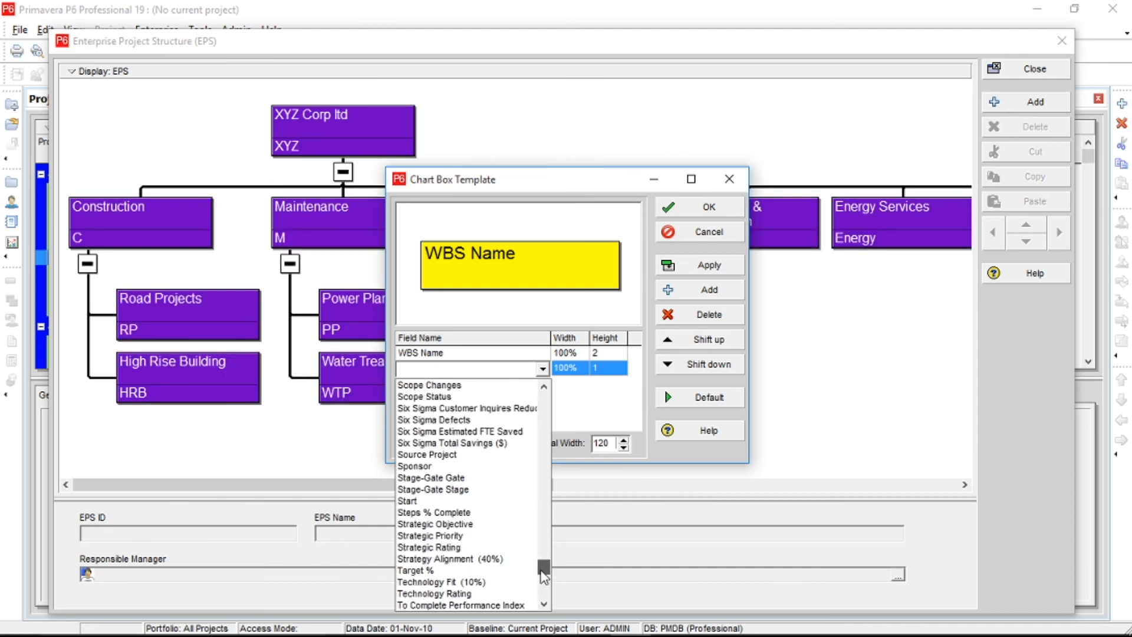
{"action": "left_click", "coordinate": [434, 501]}
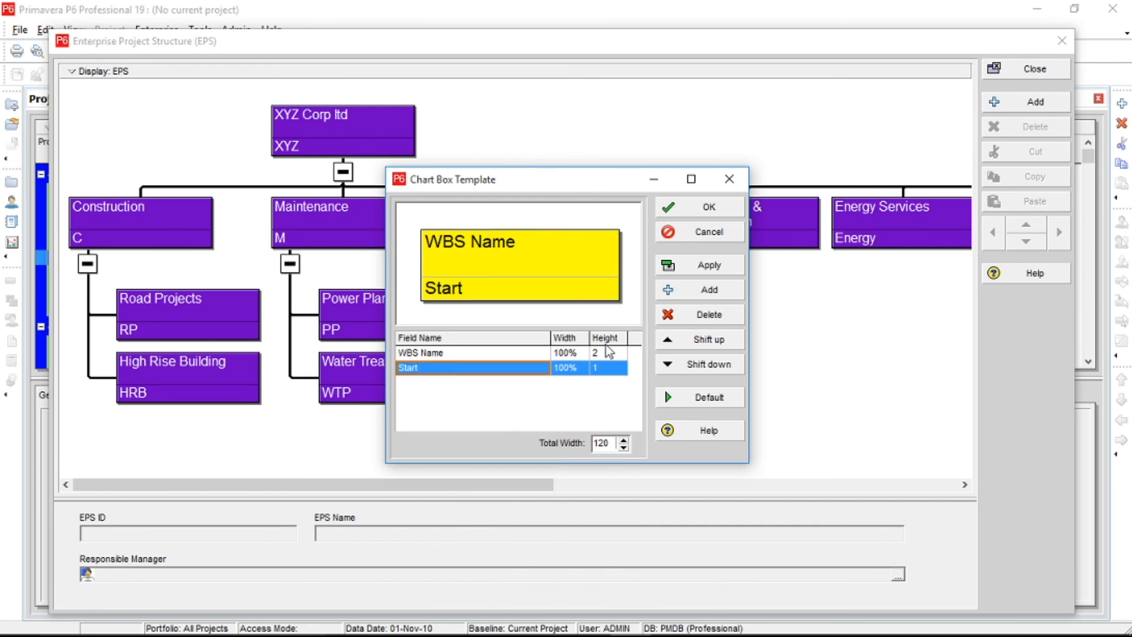
{"action": "left_click", "coordinate": [720, 266]}
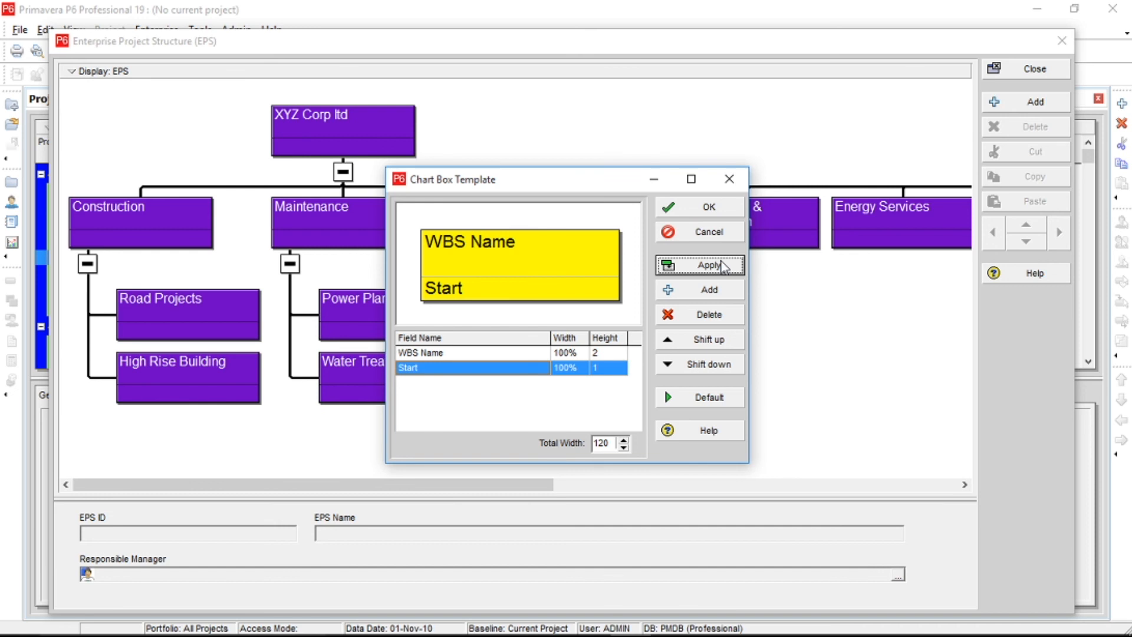
Browse the available chart box fields, delete the Start field from the template, and apply and accept the change.
{"action": "left_click", "coordinate": [546, 371]}
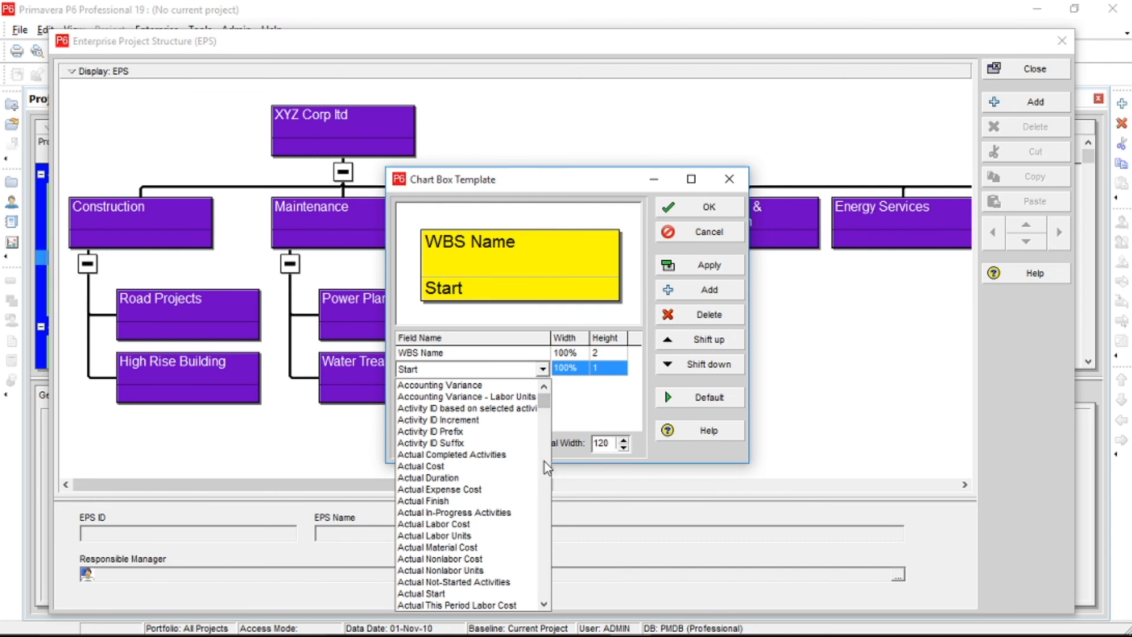
{"action": "left_click", "coordinate": [585, 405]}
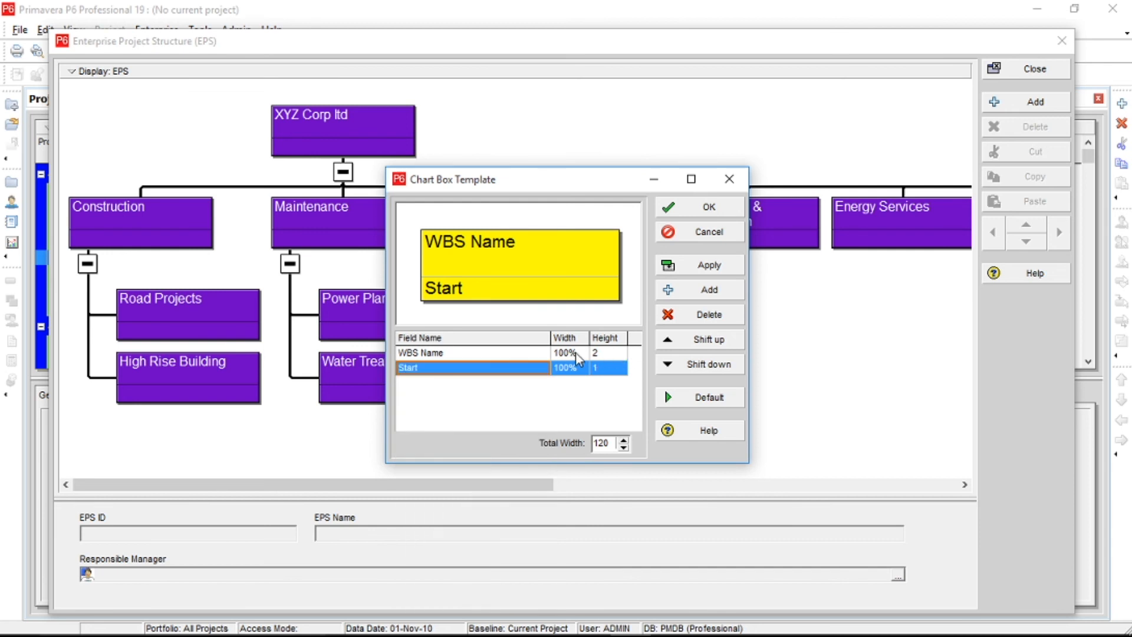
{"action": "left_click", "coordinate": [542, 372]}
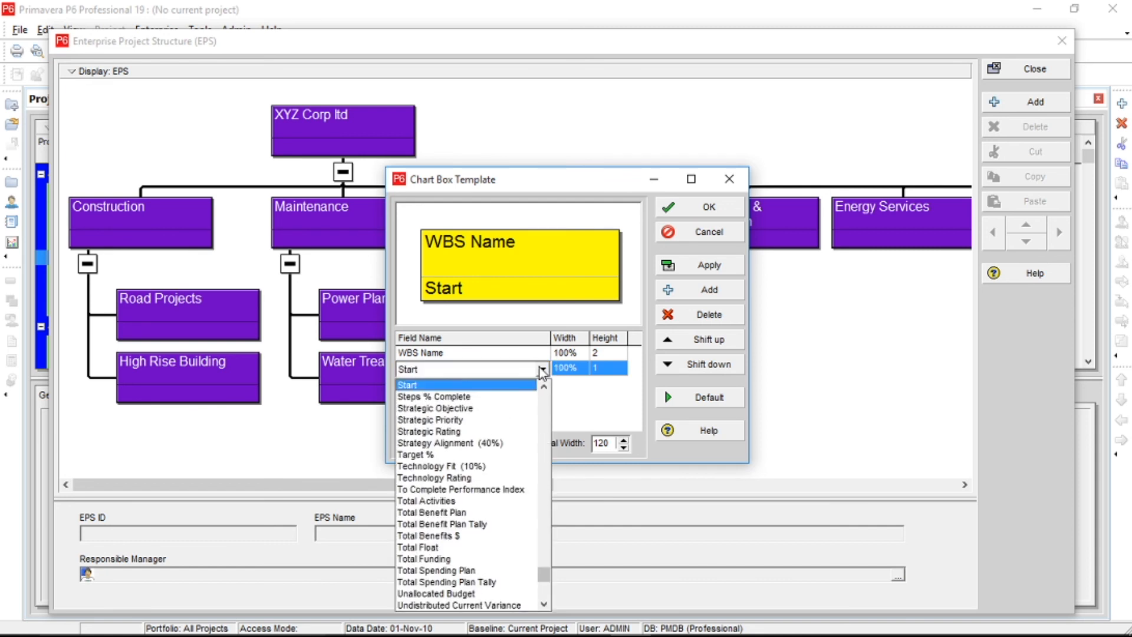
{"action": "left_click", "coordinate": [577, 409]}
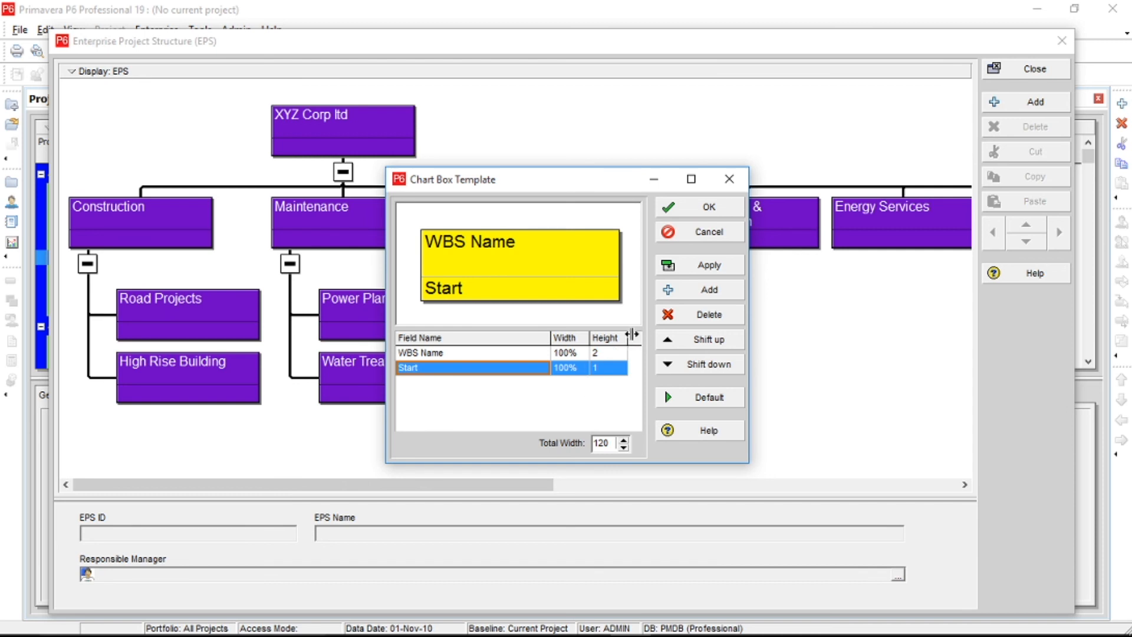
{"action": "left_click", "coordinate": [542, 370]}
{"action": "left_click", "coordinate": [561, 384]}
{"action": "left_click", "coordinate": [689, 316]}
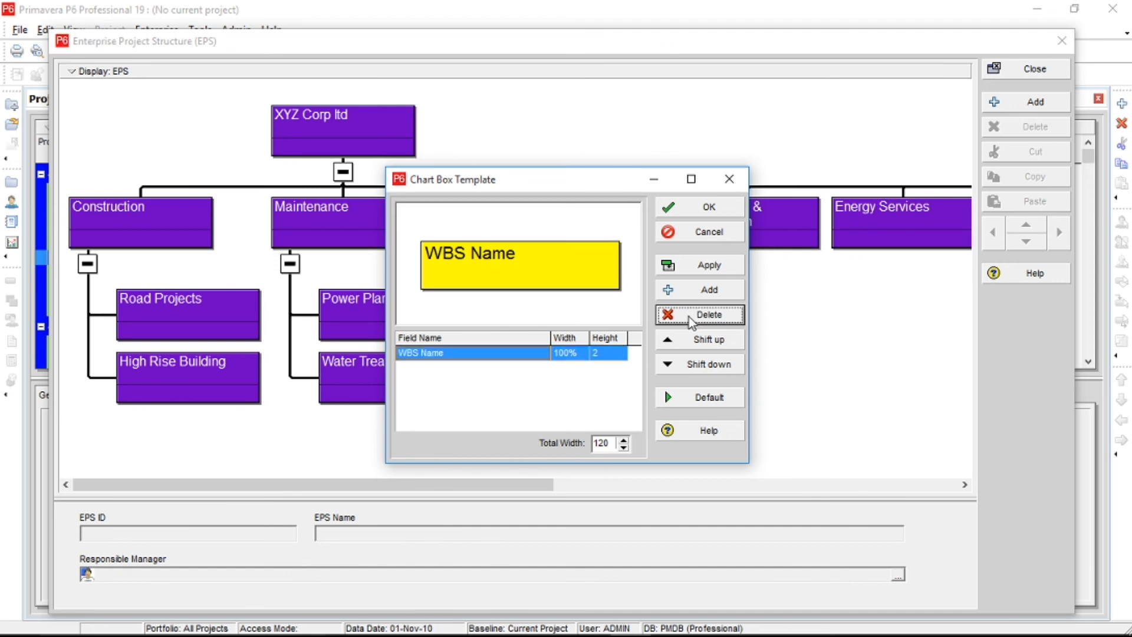
{"action": "left_click", "coordinate": [701, 269]}
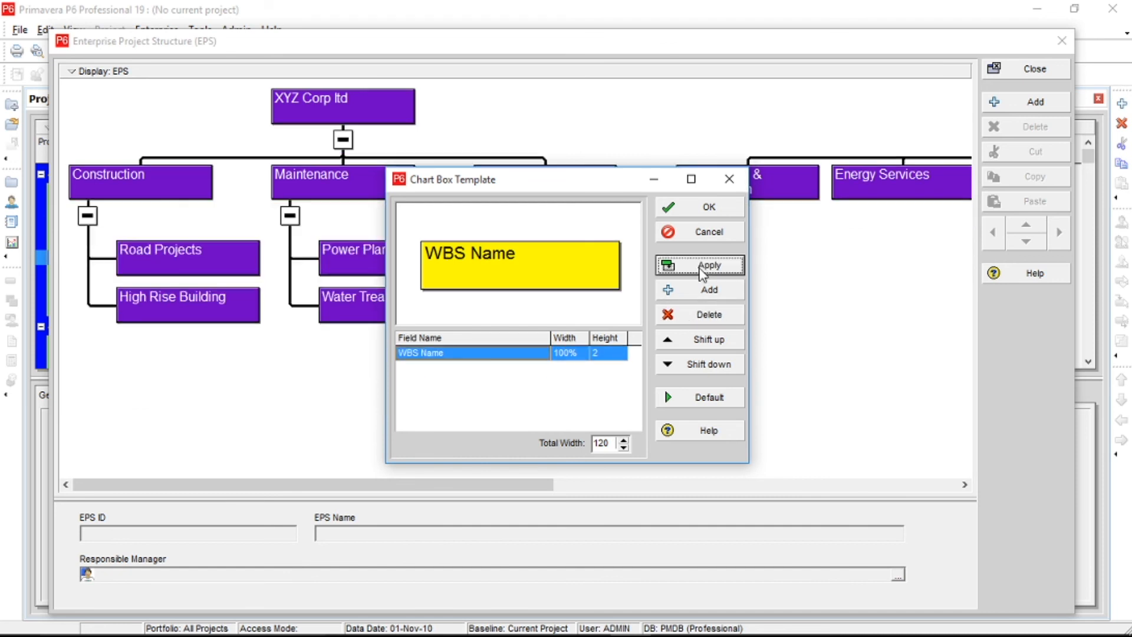
{"action": "left_click", "coordinate": [713, 210]}
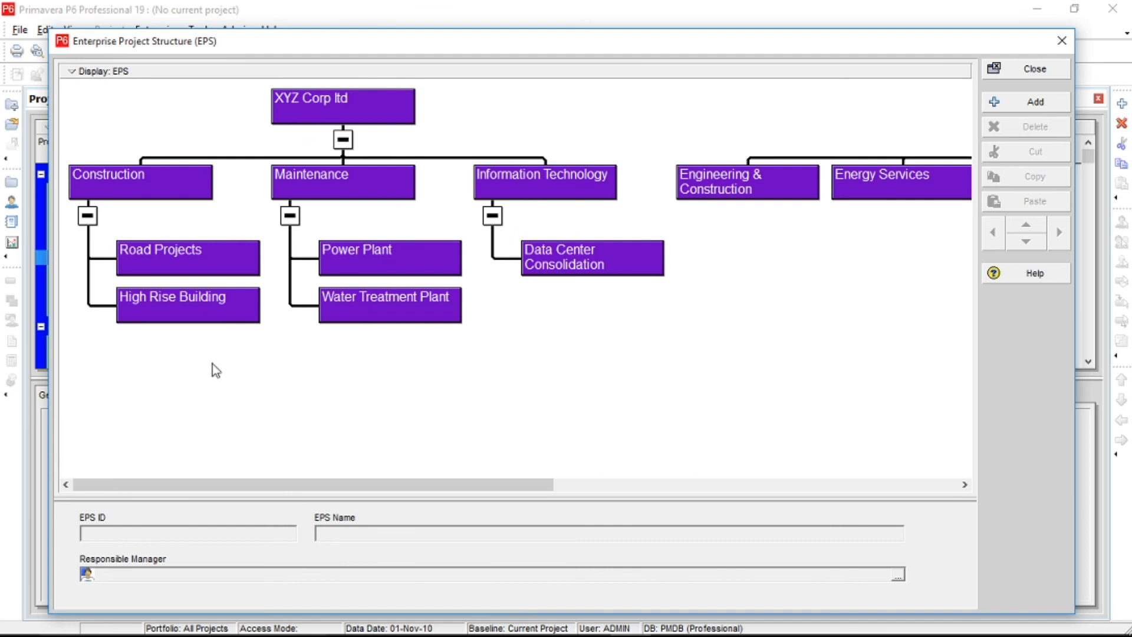
Review the chart's font, back color and box color settings and leave them without making changes.
{"action": "right_click", "coordinate": [400, 391]}
{"action": "left_click", "coordinate": [301, 331]}
{"action": "right_click", "coordinate": [301, 331]}
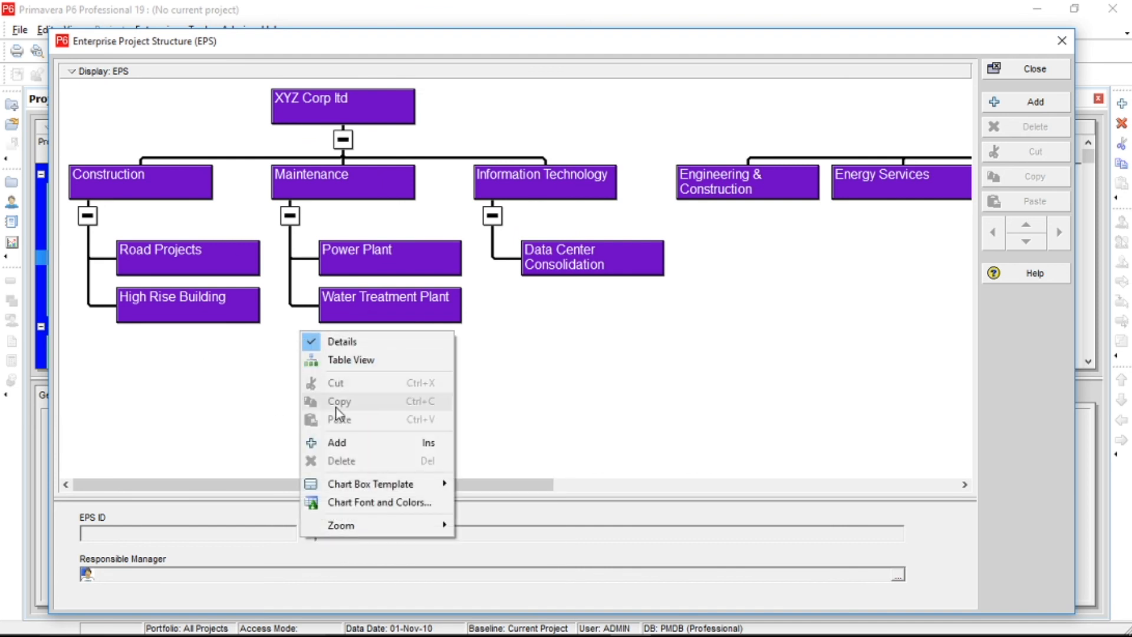
{"action": "left_click", "coordinate": [369, 502]}
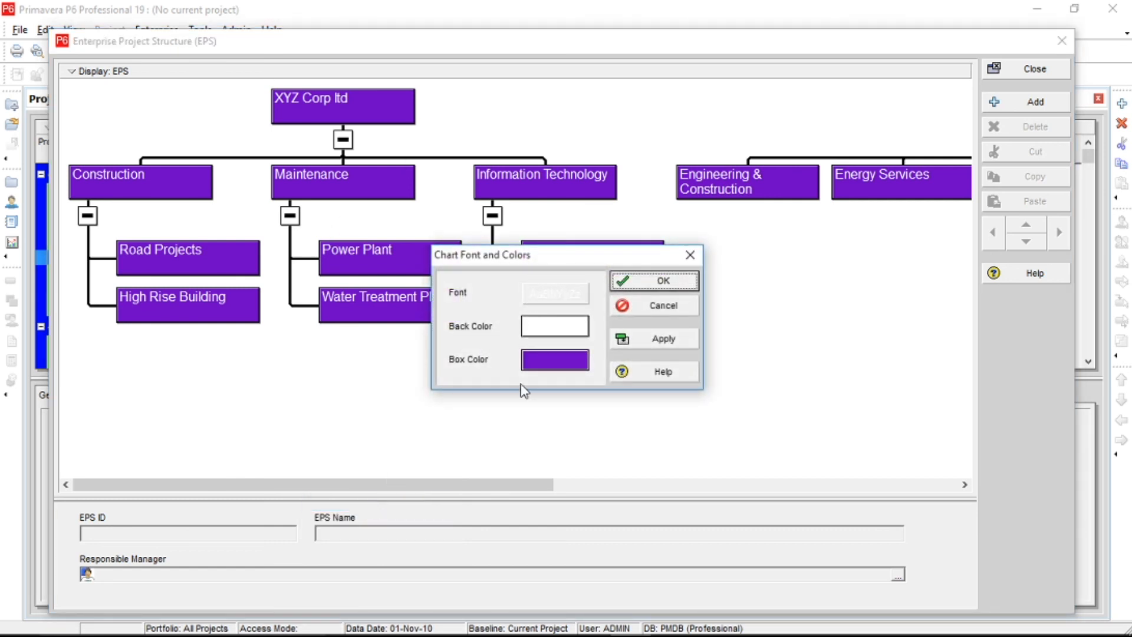
{"action": "left_click", "coordinate": [660, 306]}
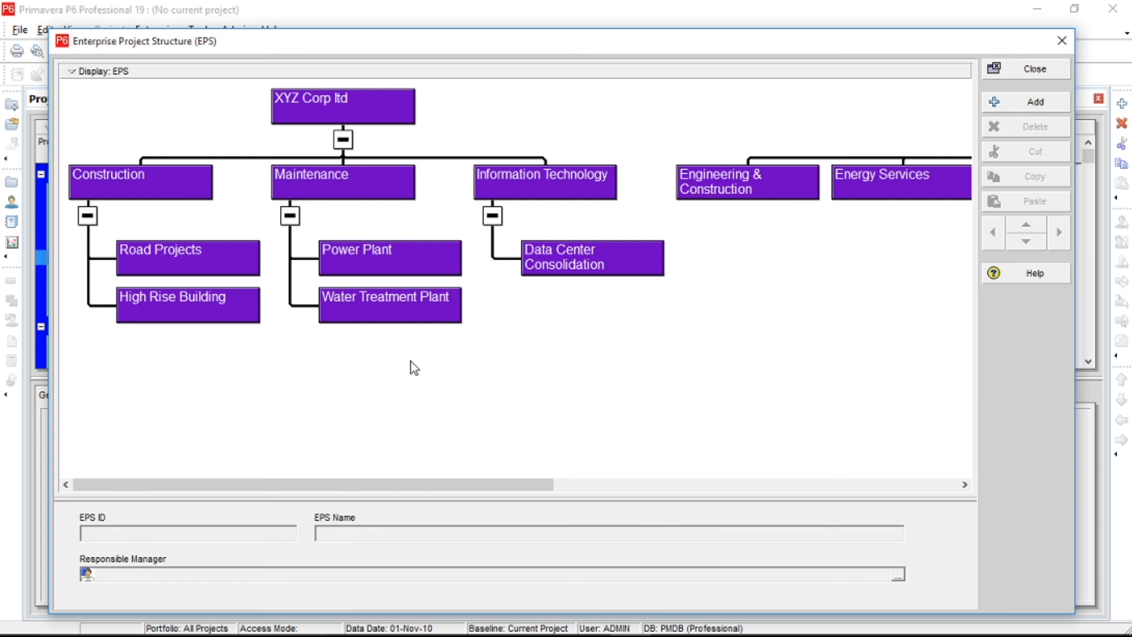
Switch the enterprise project structure display from the chart to the table view.
{"action": "right_click", "coordinate": [493, 279]}
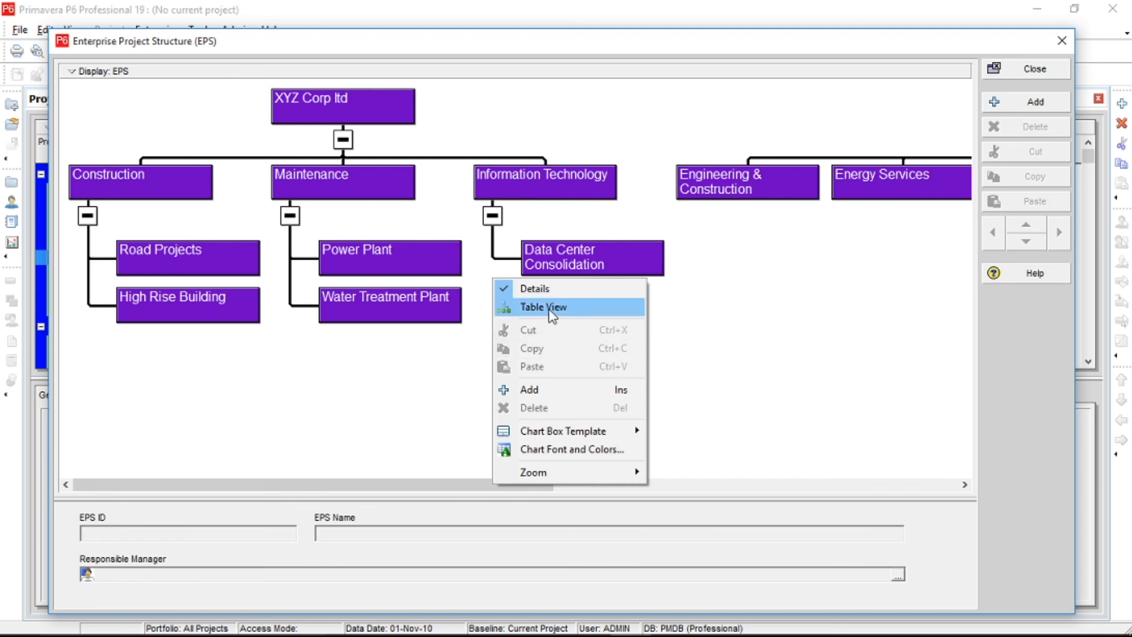
{"action": "left_click", "coordinate": [553, 312]}
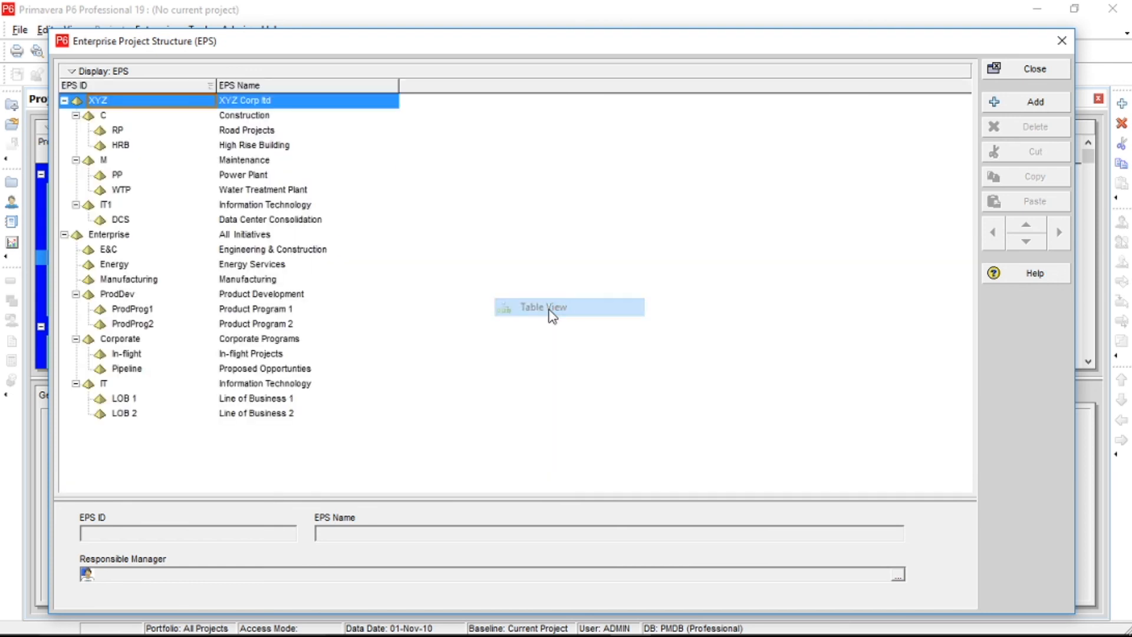